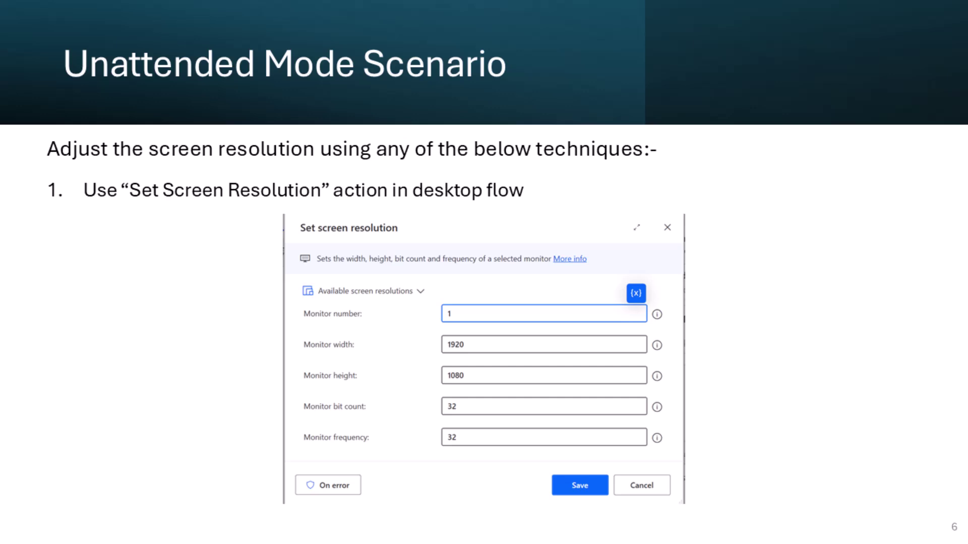
Advance the slideshow to slide 7, 'Screen Resolution - Continue', covering the registry edit.
{"action": "key", "text": "Right"}
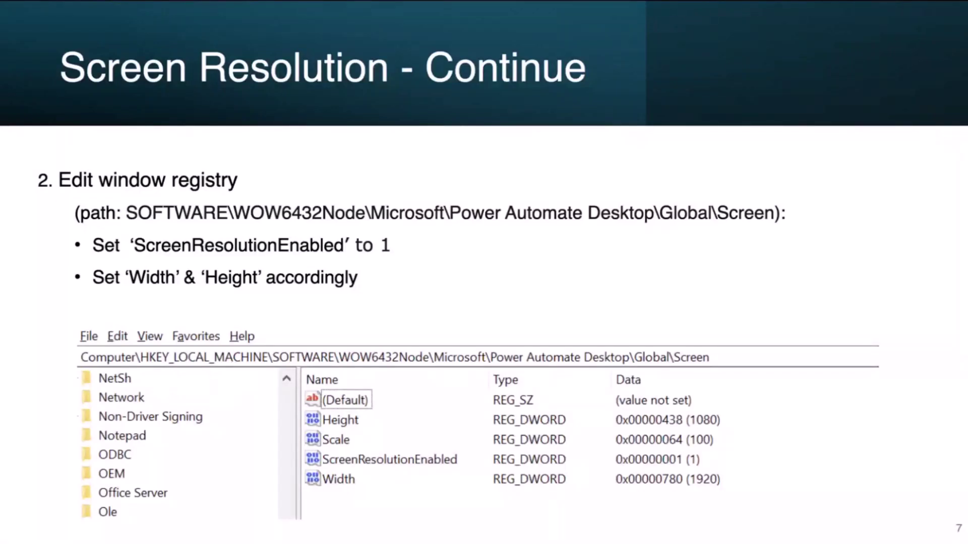
Advance past slide 8 to reach slide 9, 'Live Demo'.
{"action": "key", "text": "Right"}
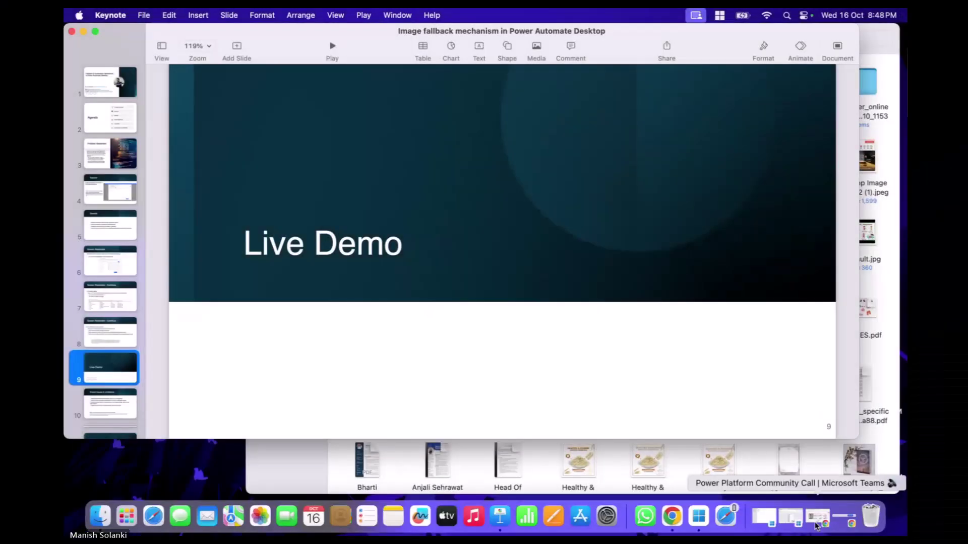
Restore the remote session full screen, reload microsoft.com and follow Shop now to the Xbox page.
{"action": "left_click", "coordinate": [792, 519]}
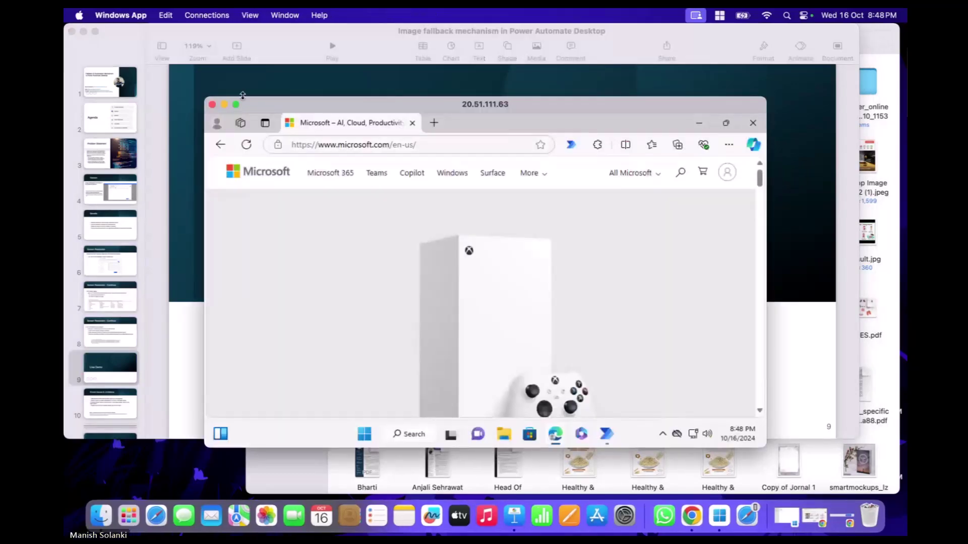
{"action": "left_click", "coordinate": [236, 104]}
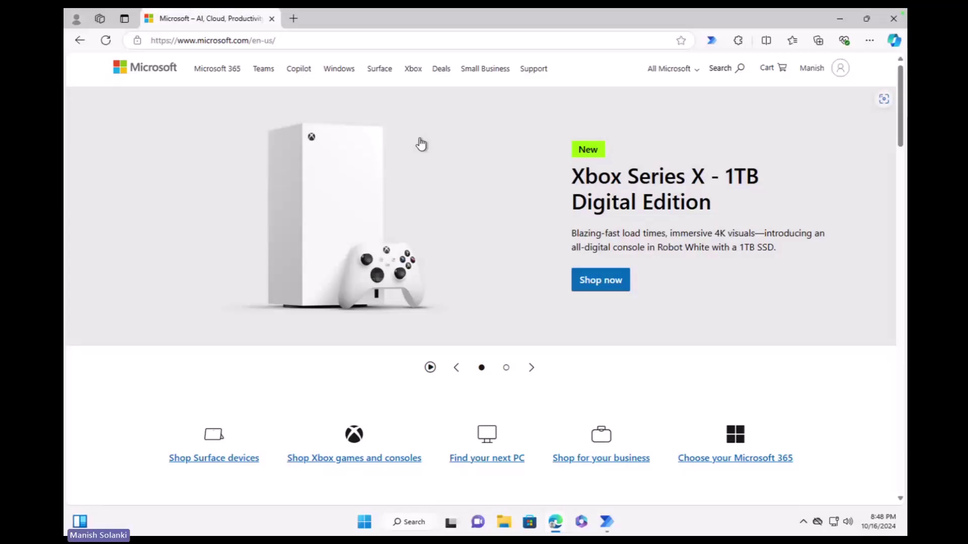
{"action": "left_click", "coordinate": [304, 43]}
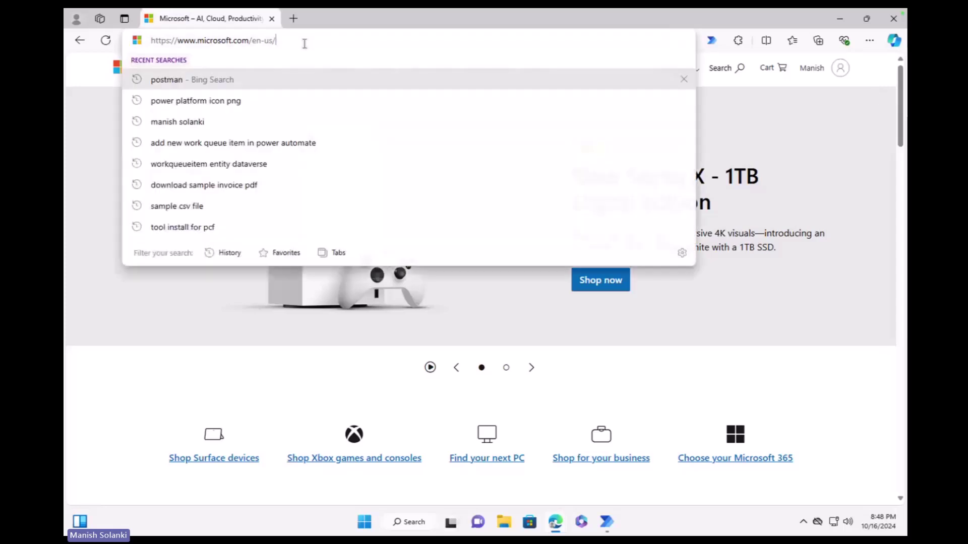
{"action": "left_click", "coordinate": [305, 44]}
{"action": "key", "text": "Return"}
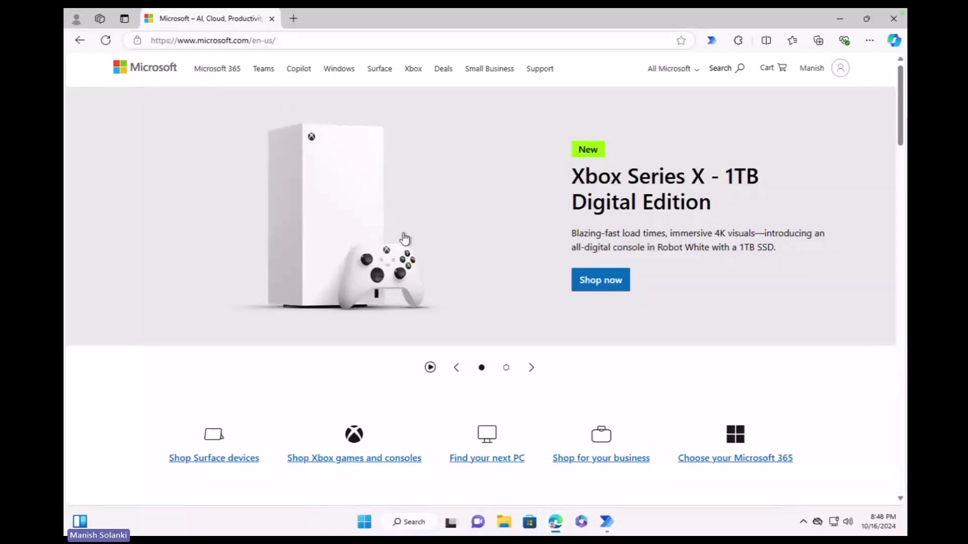
{"action": "left_click", "coordinate": [607, 291]}
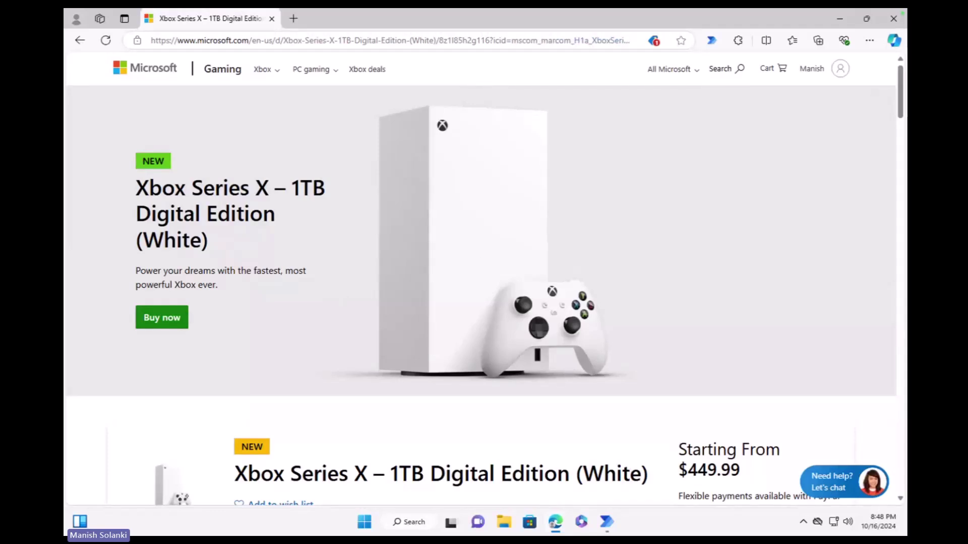
Inspect the Launch new Microsoft Edge step in the Image Fallback Demo flow without changes.
{"action": "mouse_move", "coordinate": [607, 522]}
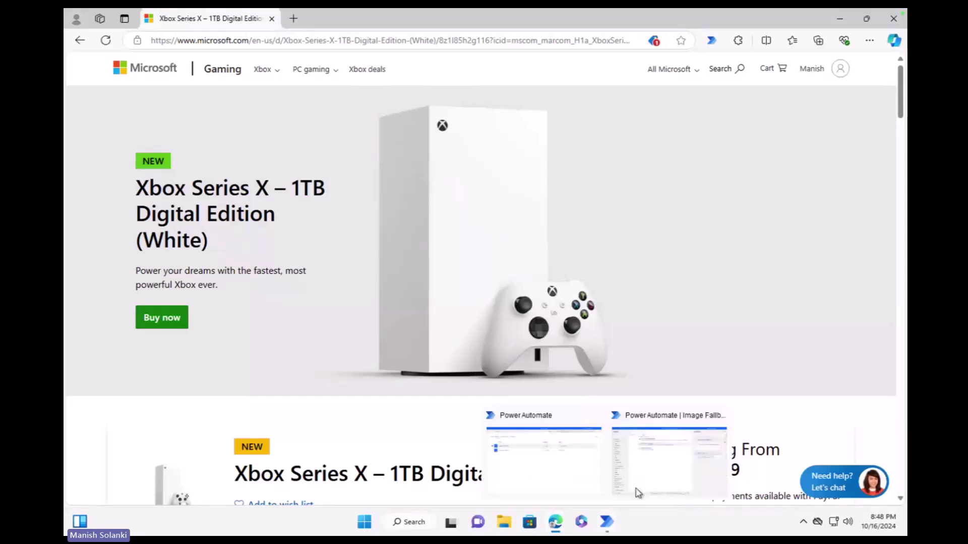
{"action": "left_click", "coordinate": [639, 493]}
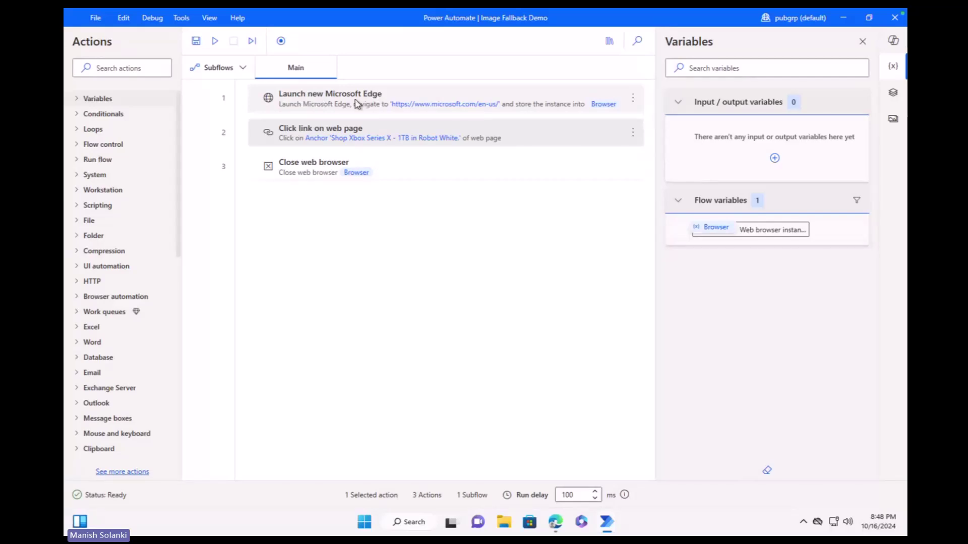
{"action": "double_click", "coordinate": [466, 107]}
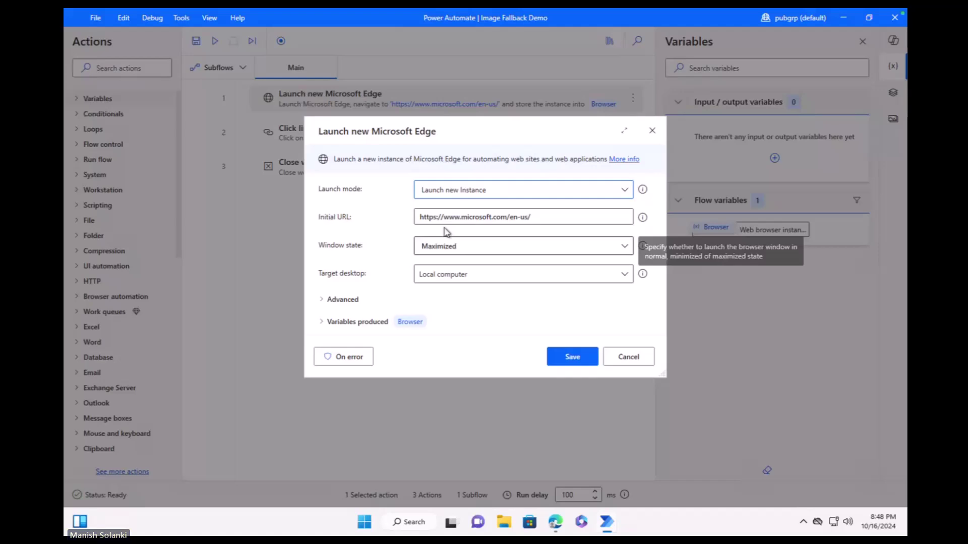
{"action": "key", "text": "Escape"}
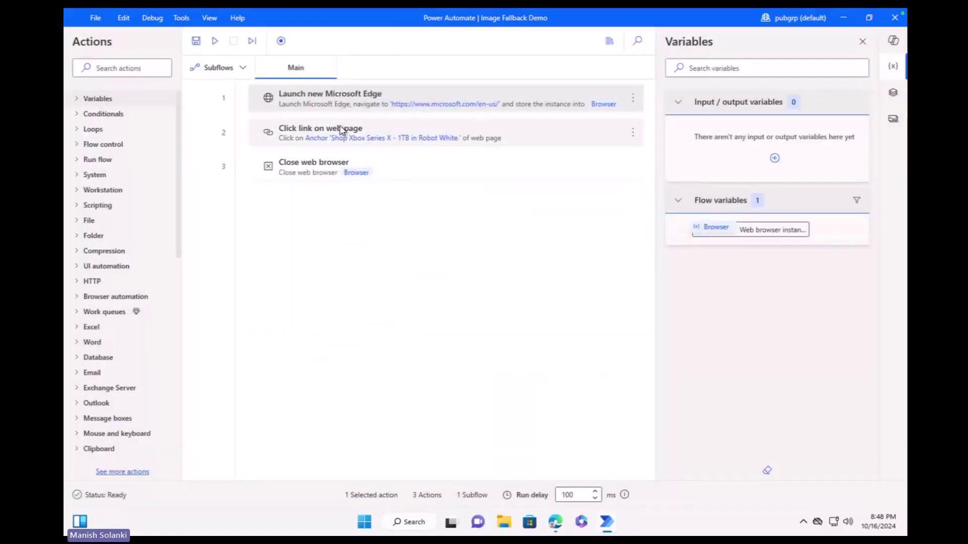
Review the Click link on web page step and its link selector, leaving both unchanged.
{"action": "double_click", "coordinate": [342, 130]}
{"action": "left_click", "coordinate": [611, 243]}
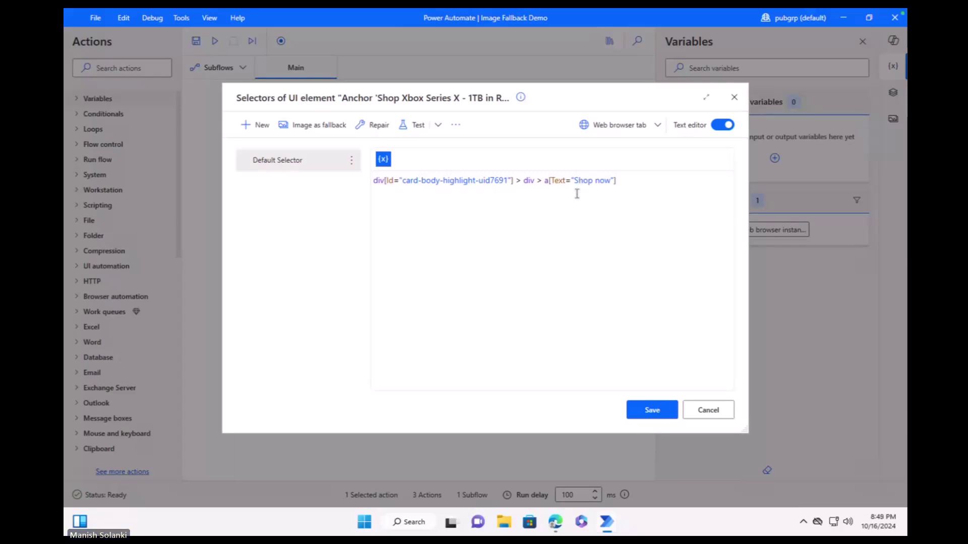
{"action": "left_click", "coordinate": [708, 410]}
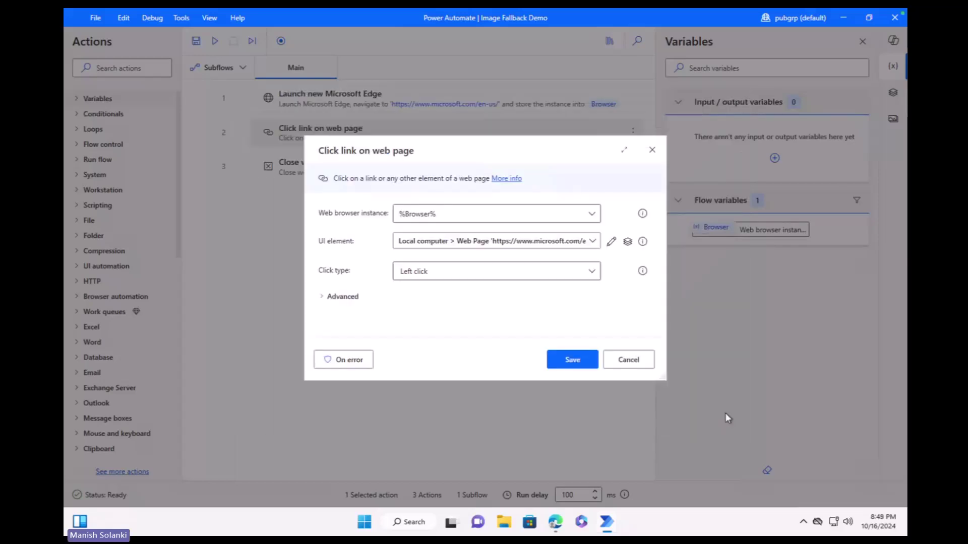
{"action": "key", "text": "Escape"}
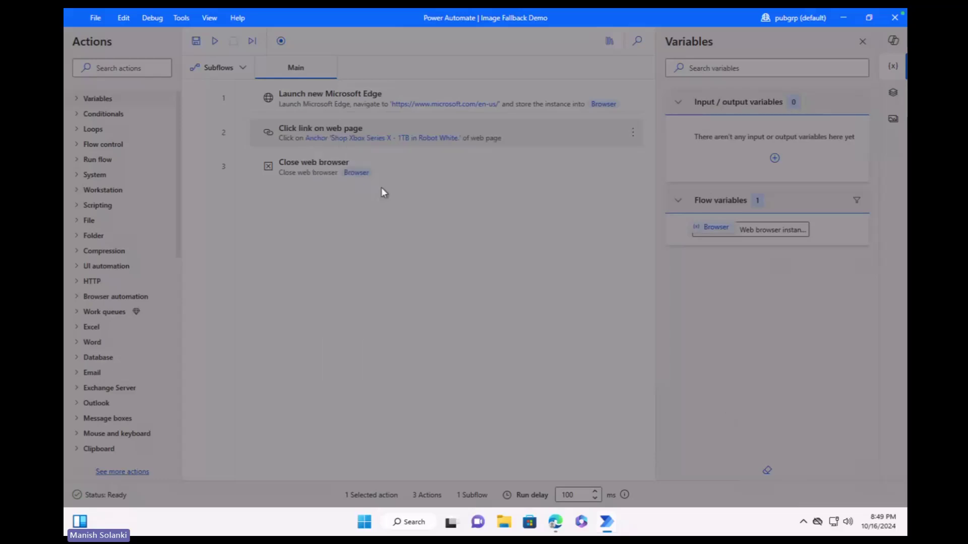
Review the Close web browser step and close it unchanged.
{"action": "left_click", "coordinate": [337, 173]}
{"action": "double_click", "coordinate": [337, 173]}
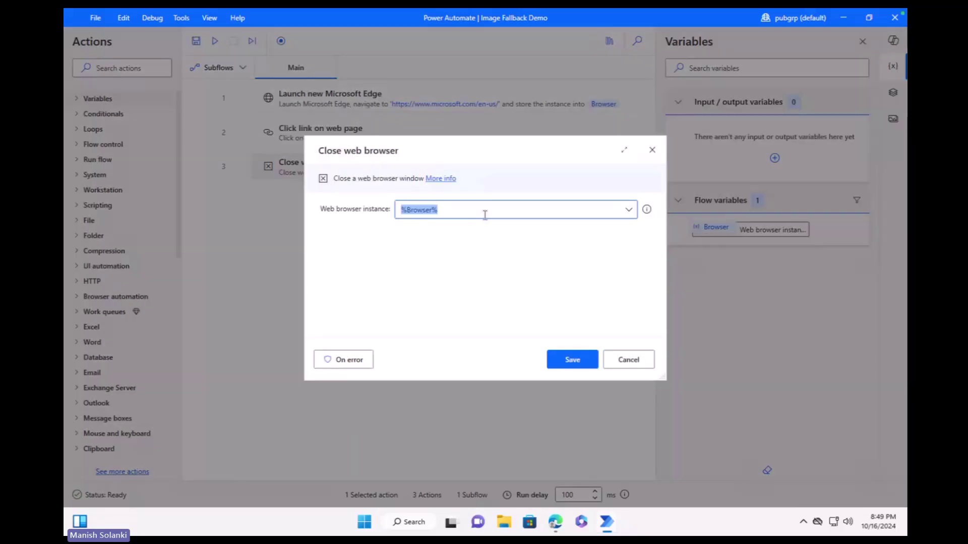
{"action": "left_click", "coordinate": [636, 359]}
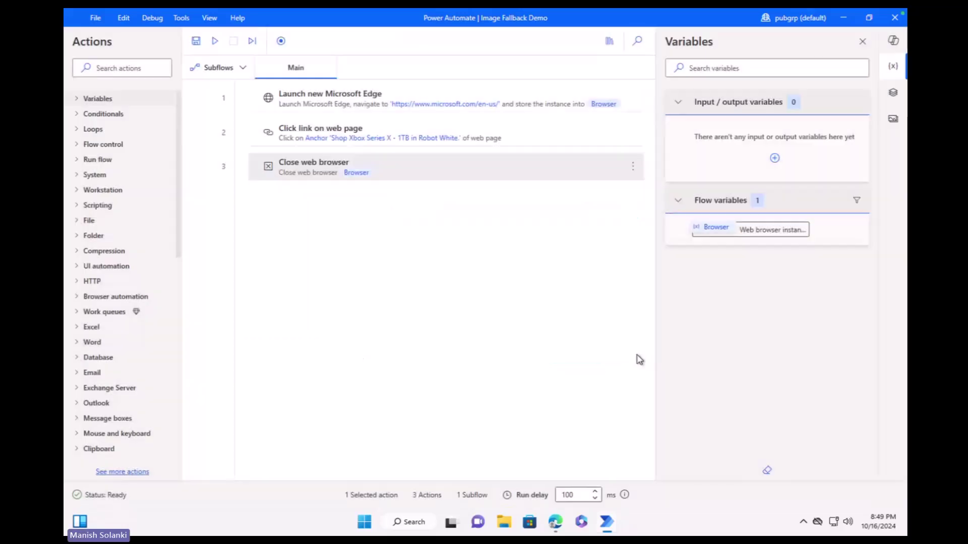
{"action": "left_click", "coordinate": [215, 43]}
Append 1234 to the selector's Shop now text and save the Click link step.
{"action": "double_click", "coordinate": [363, 132]}
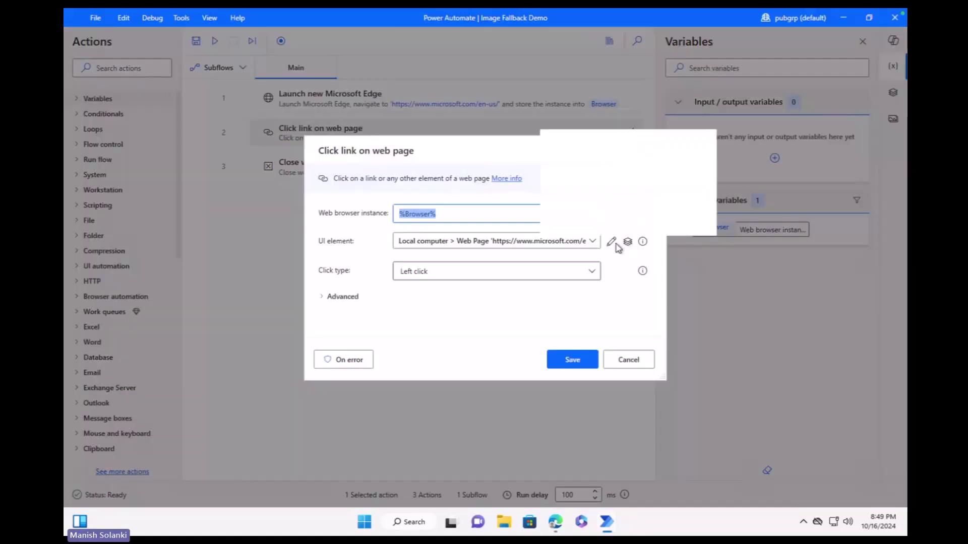
{"action": "left_click", "coordinate": [612, 241]}
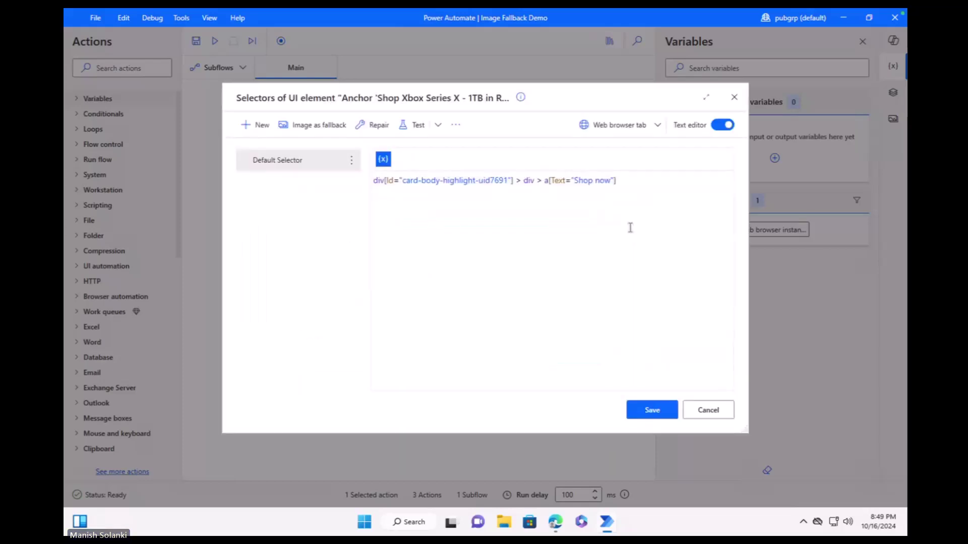
{"action": "left_click", "coordinate": [612, 182]}
{"action": "type", "text": "1"}
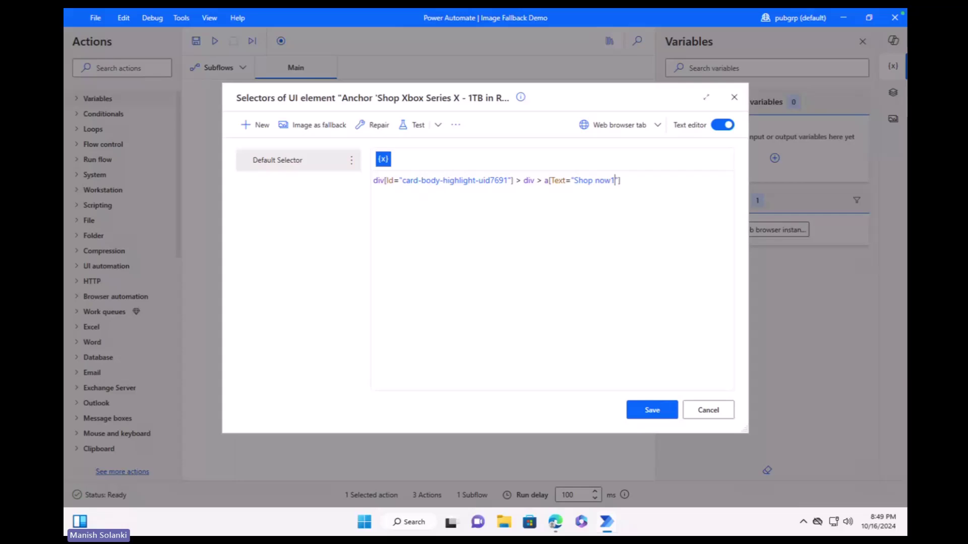
{"action": "type", "text": "234"}
{"action": "left_click", "coordinate": [664, 414]}
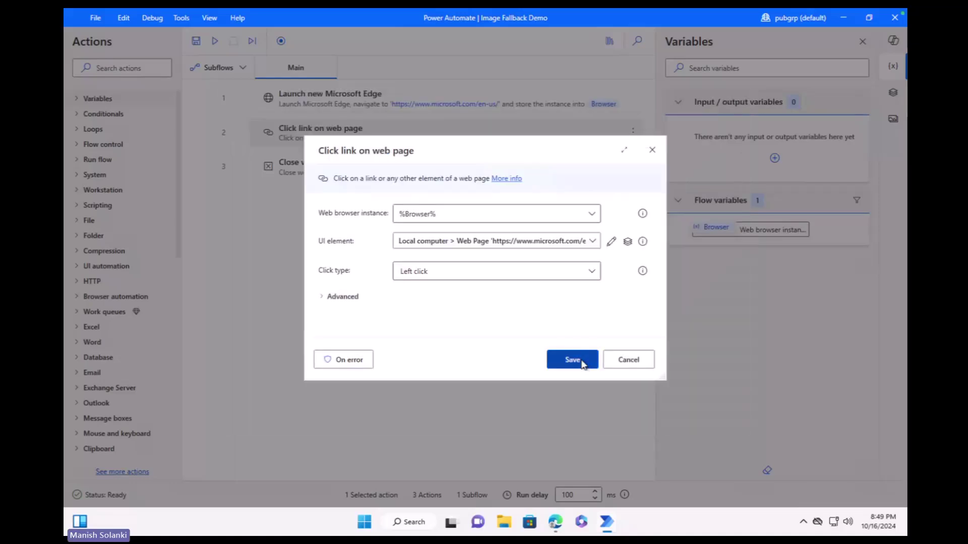
{"action": "left_click", "coordinate": [580, 361]}
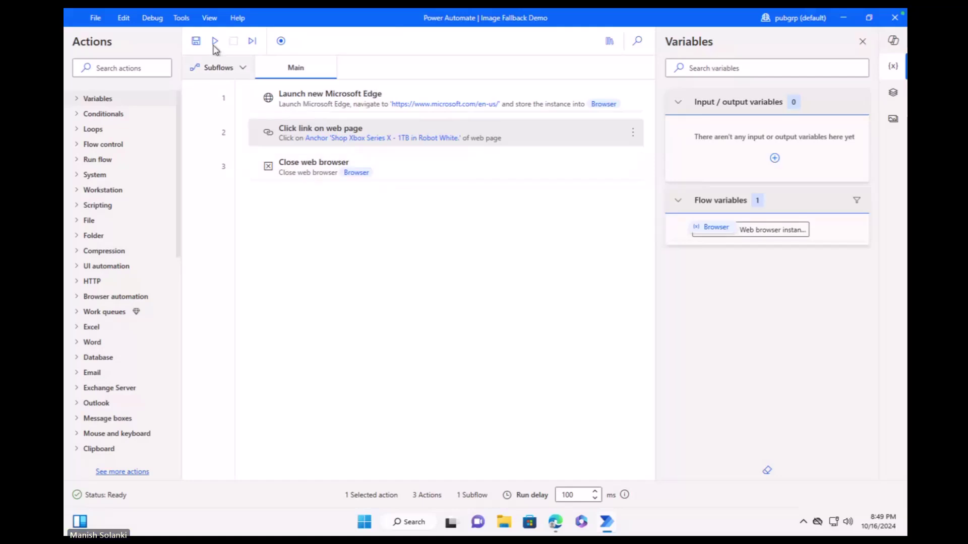
Run the flow, check the Shop now1234 element-not-found error at line 2, and reopen that step.
{"action": "left_click", "coordinate": [214, 45]}
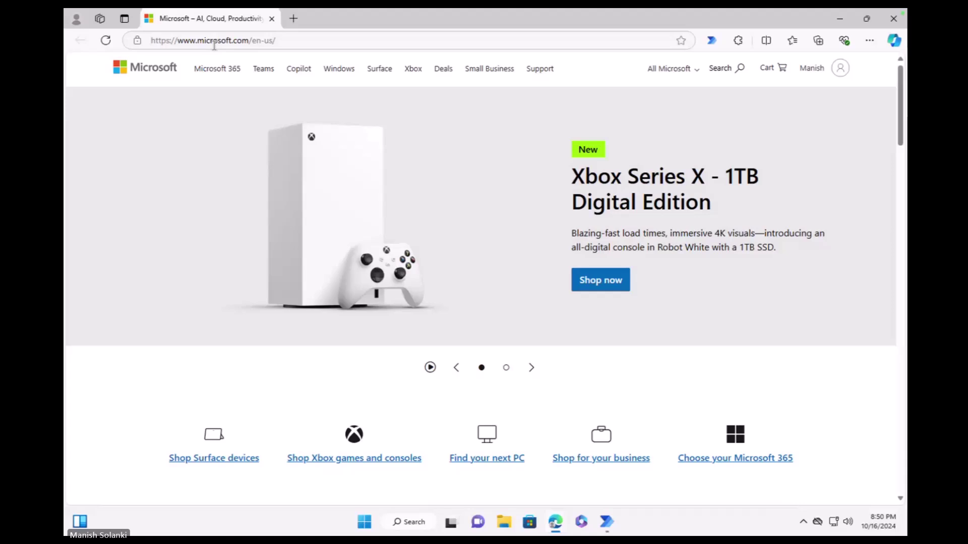
{"action": "mouse_move", "coordinate": [606, 522]}
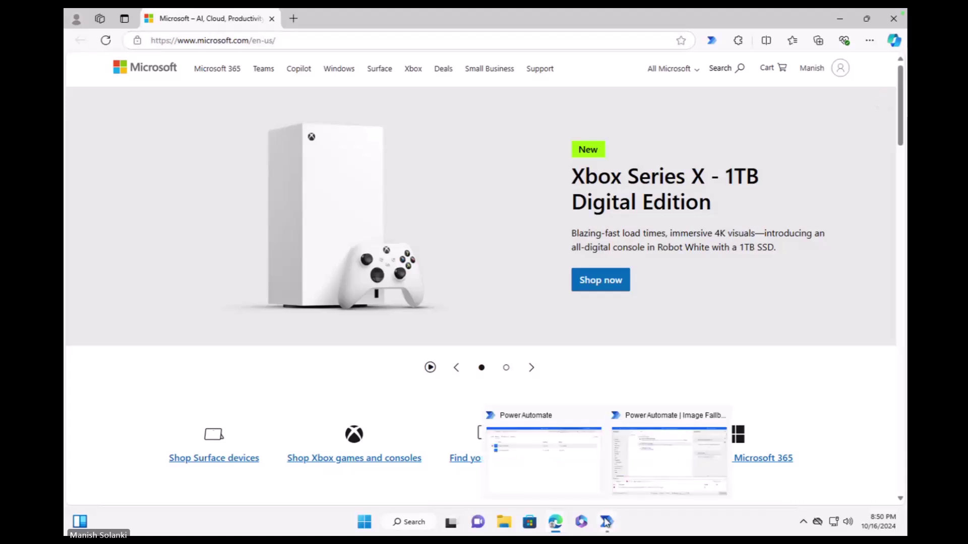
{"action": "left_click", "coordinate": [630, 479]}
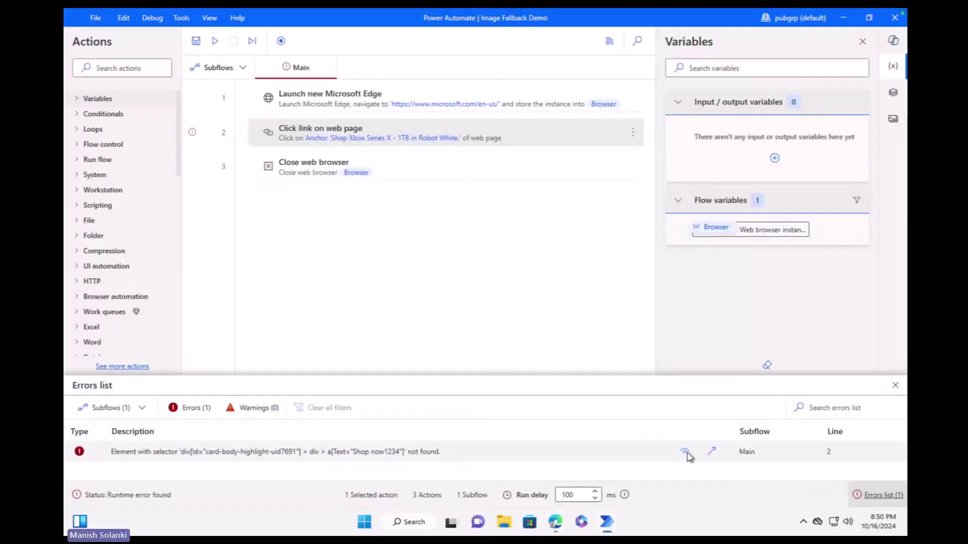
{"action": "left_click", "coordinate": [686, 452]}
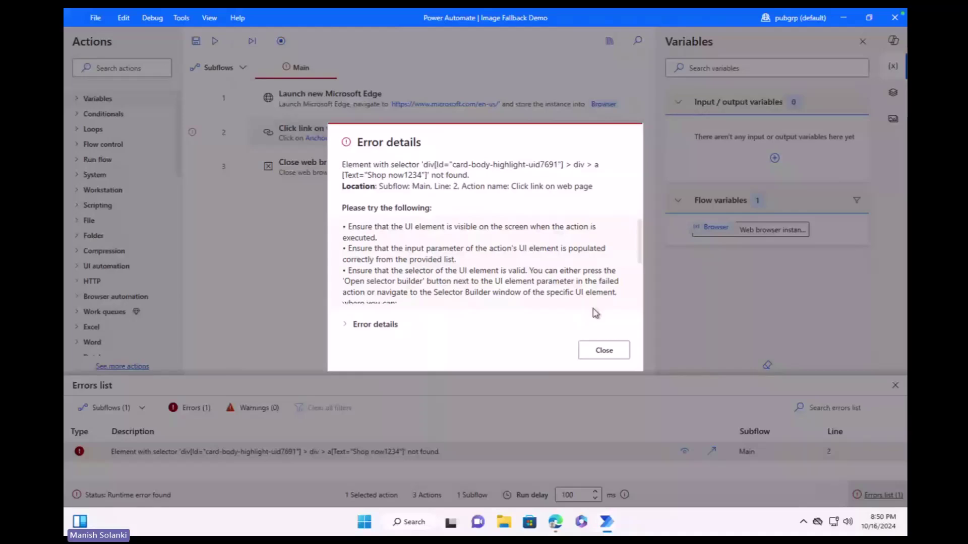
{"action": "left_click", "coordinate": [600, 351]}
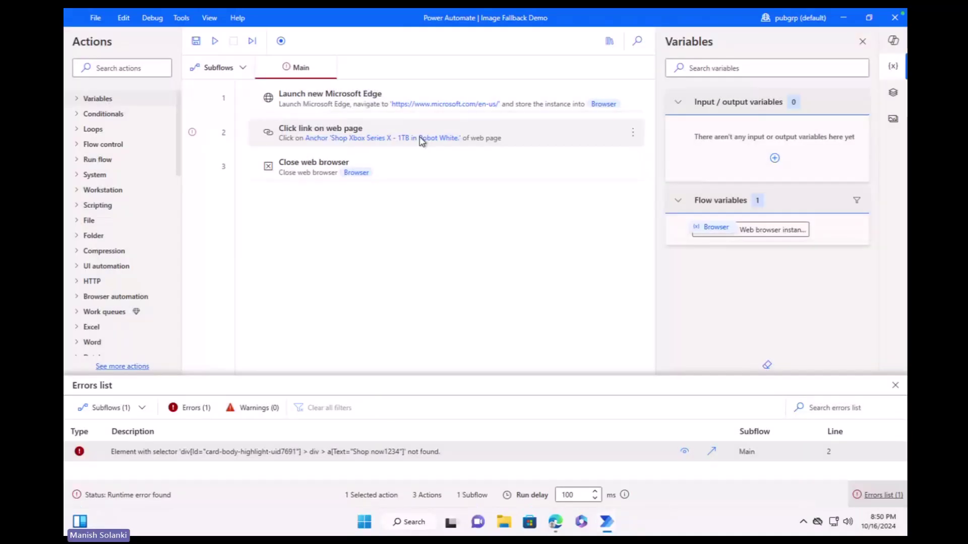
{"action": "left_click", "coordinate": [400, 133]}
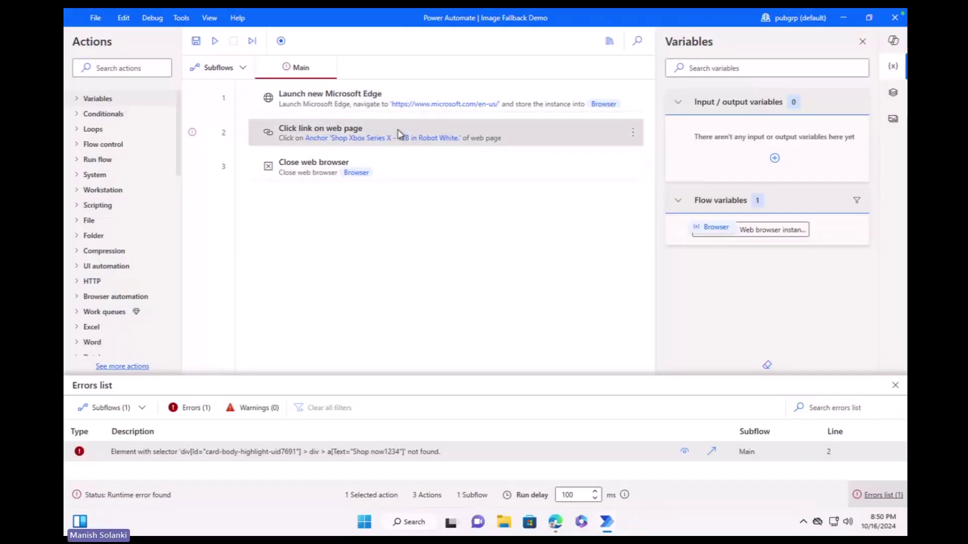
{"action": "double_click", "coordinate": [400, 134]}
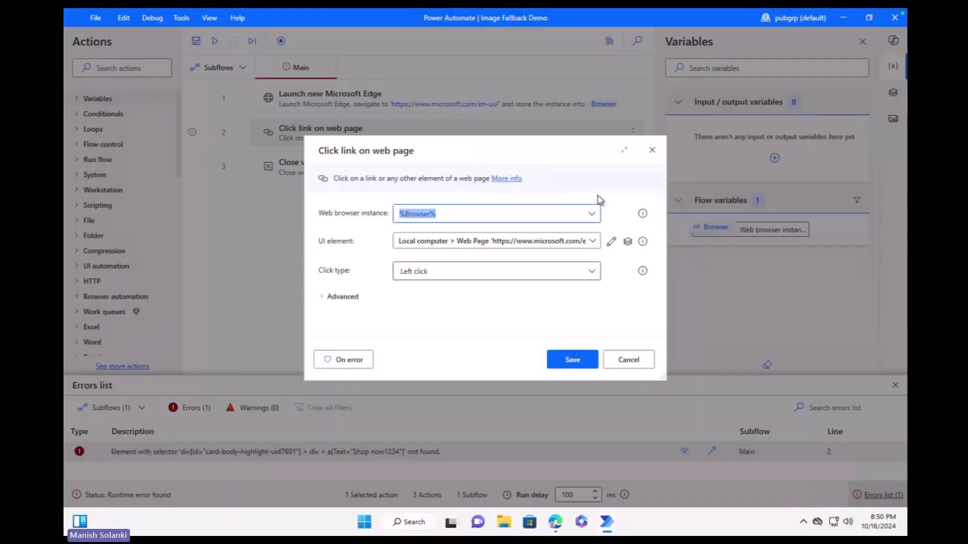
Capture the Shop now button as an image fallback for the link selector.
{"action": "left_click", "coordinate": [612, 243]}
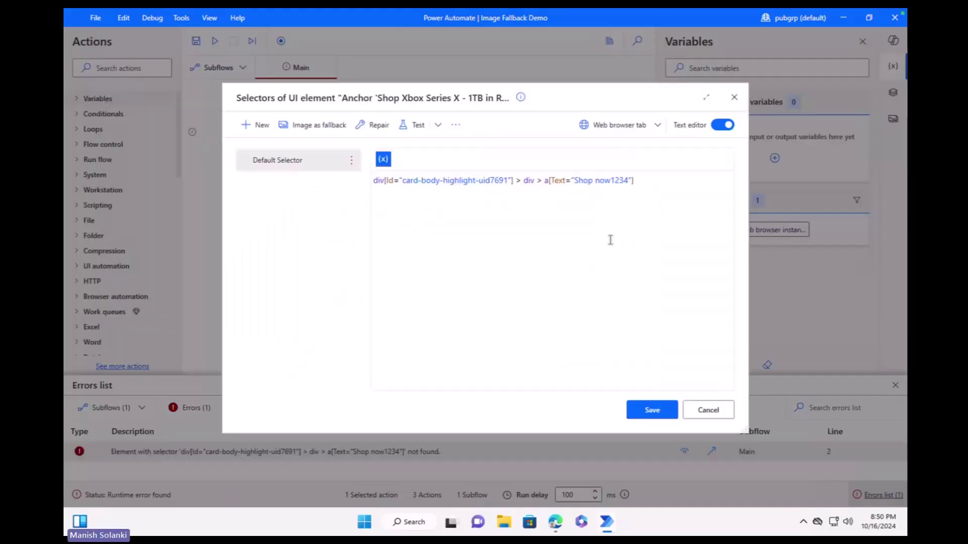
{"action": "left_click", "coordinate": [306, 129]}
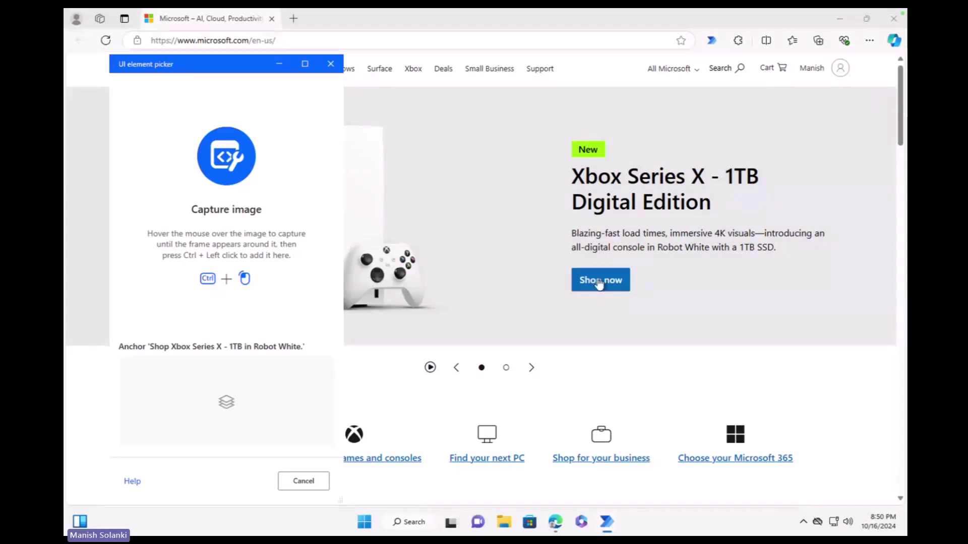
{"action": "mouse_move", "coordinate": [599, 284]}
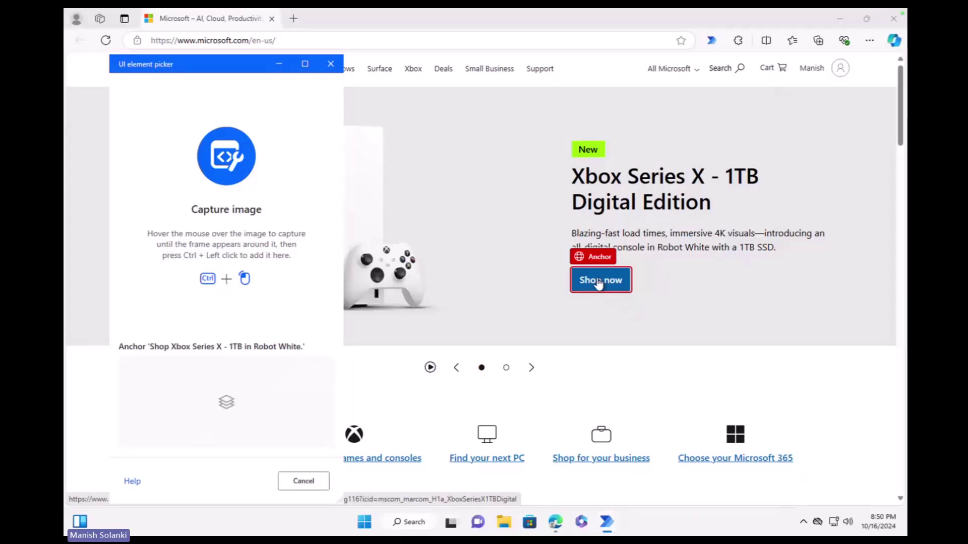
{"action": "left_click", "coordinate": [599, 284], "text": "ctrl"}
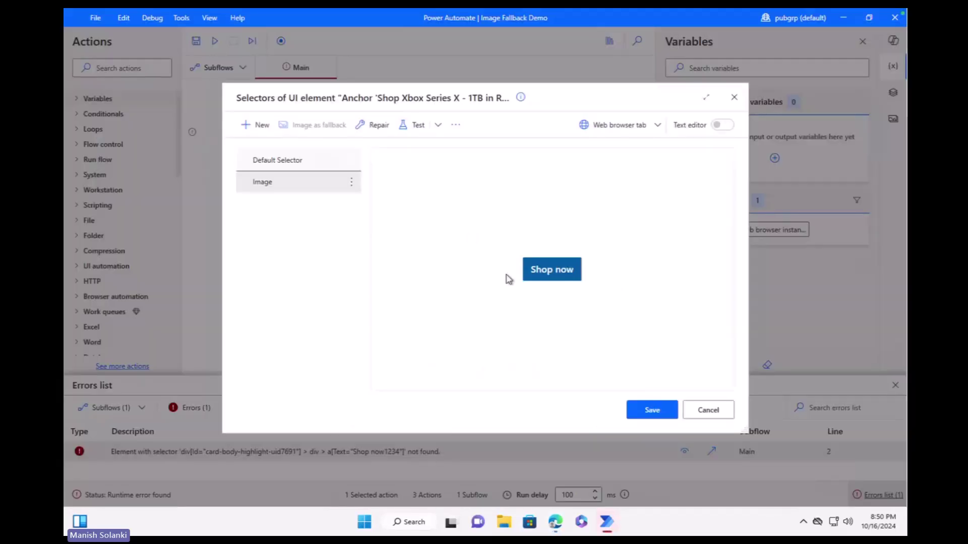
Check the Default Selector and Image entries, then save the selectors.
{"action": "left_click", "coordinate": [352, 185]}
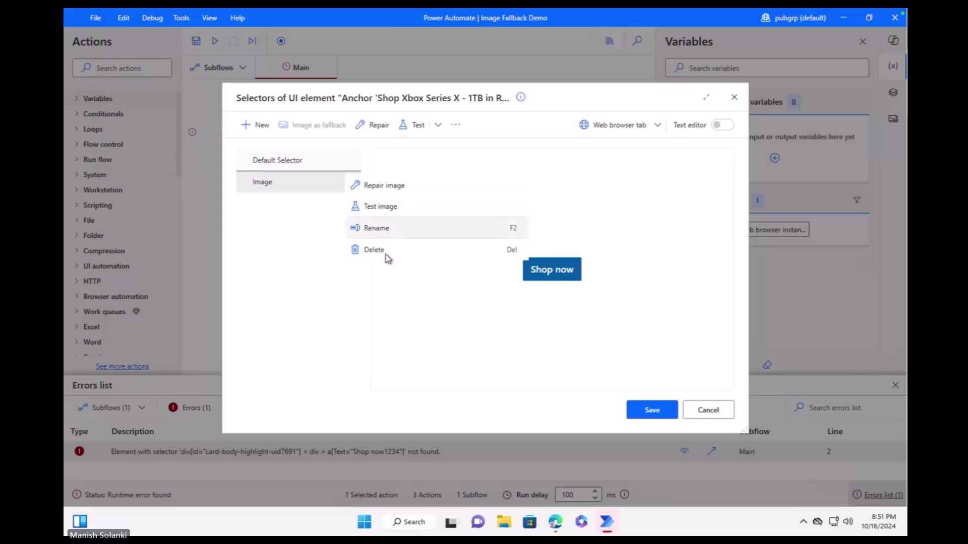
{"action": "left_click", "coordinate": [414, 290]}
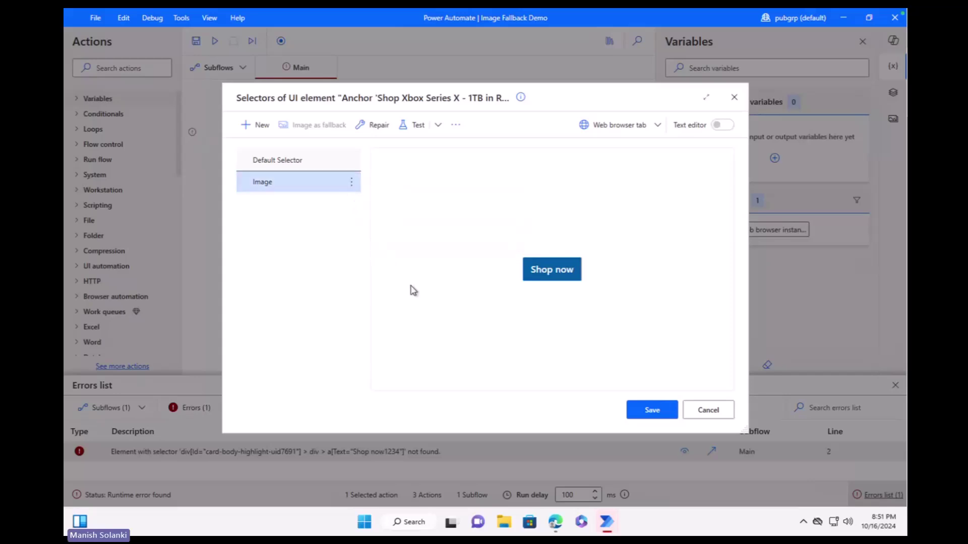
{"action": "left_click", "coordinate": [339, 165]}
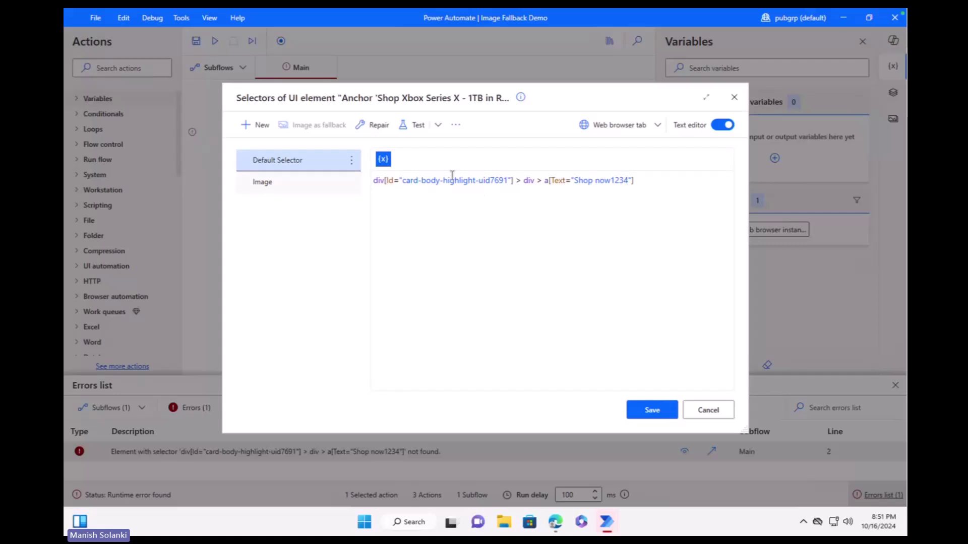
{"action": "left_click", "coordinate": [299, 187]}
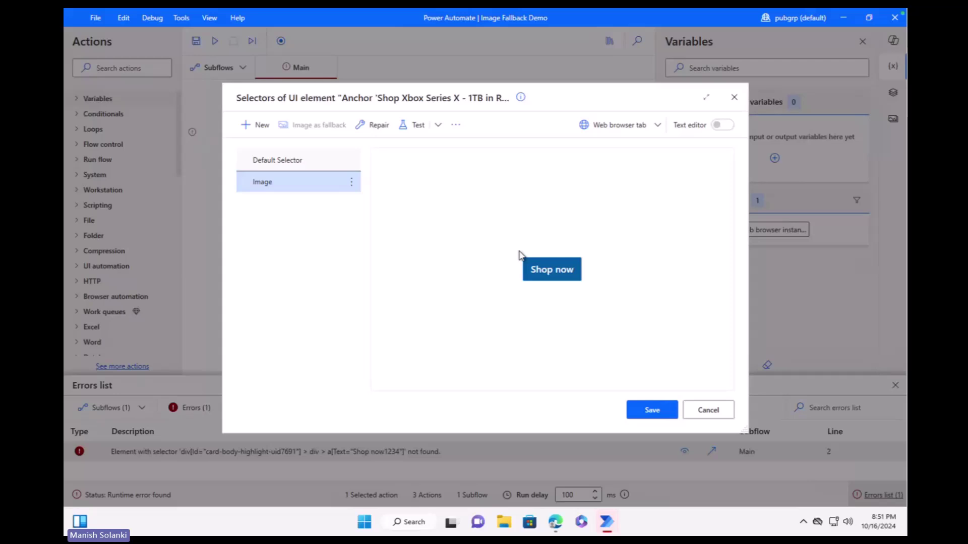
{"action": "left_click", "coordinate": [652, 411]}
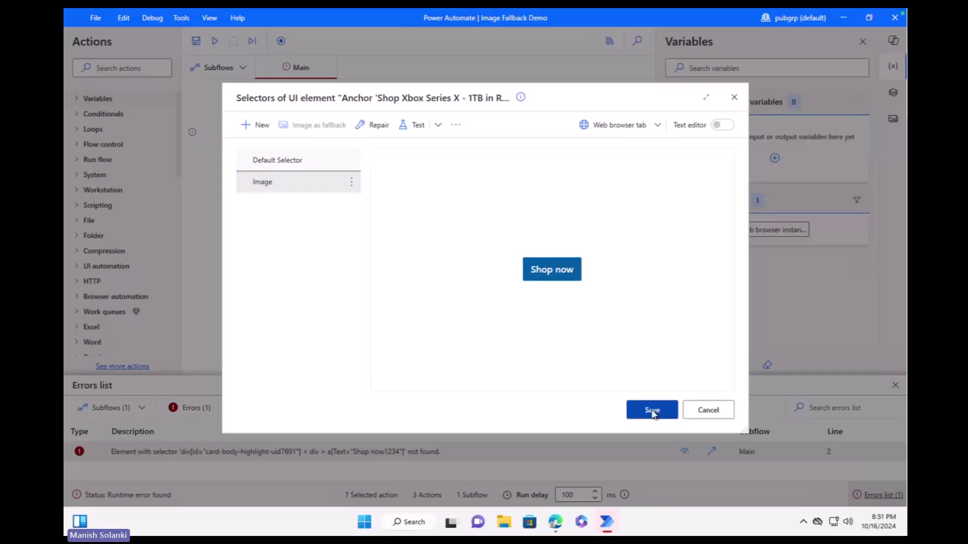
{"action": "left_click", "coordinate": [652, 411]}
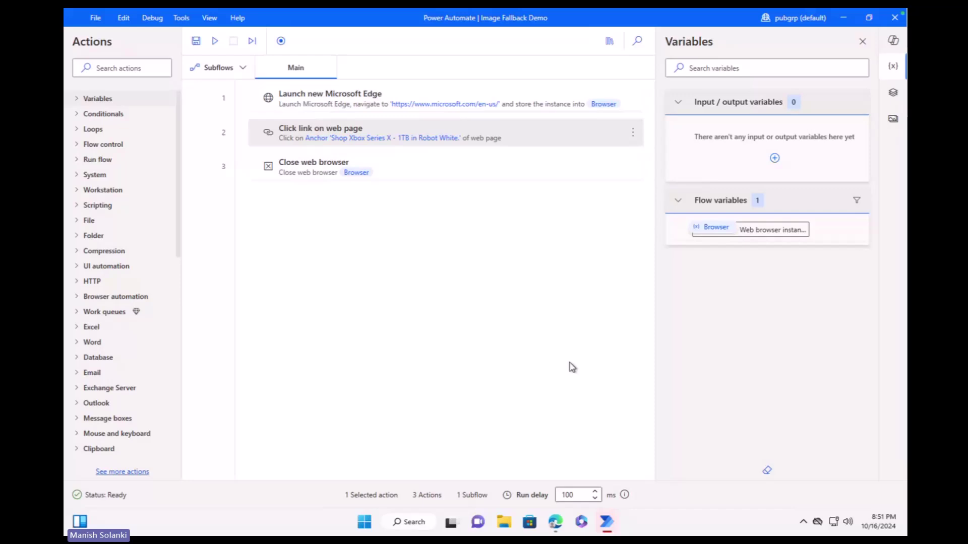
Run the flow locally through the Shop now link, then save Image Fallback Demo.
{"action": "left_click", "coordinate": [216, 42]}
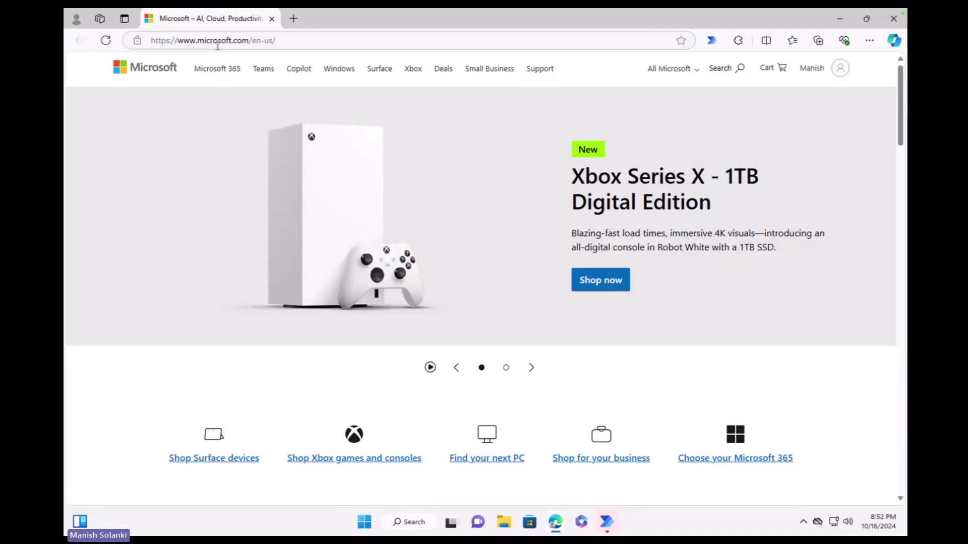
{"action": "key", "text": "Return"}
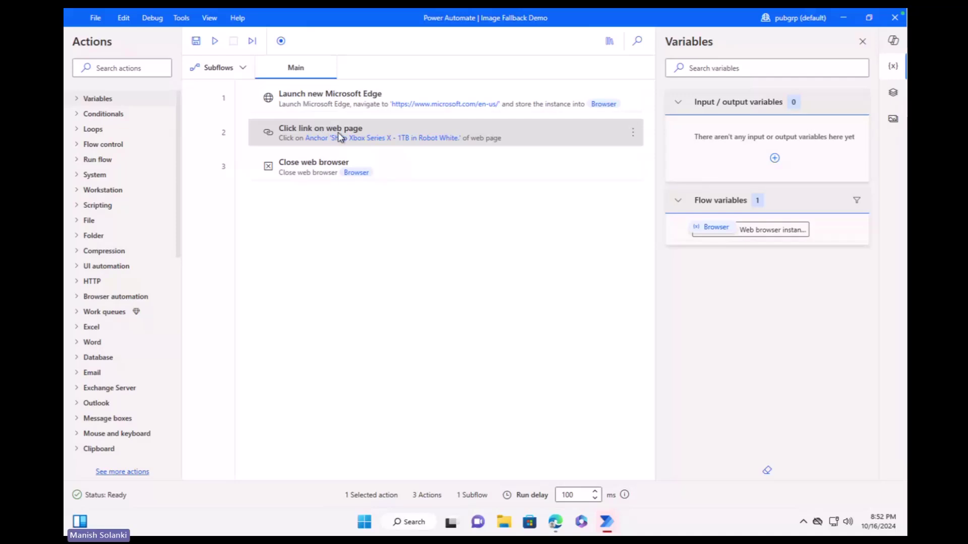
{"action": "left_click", "coordinate": [197, 44]}
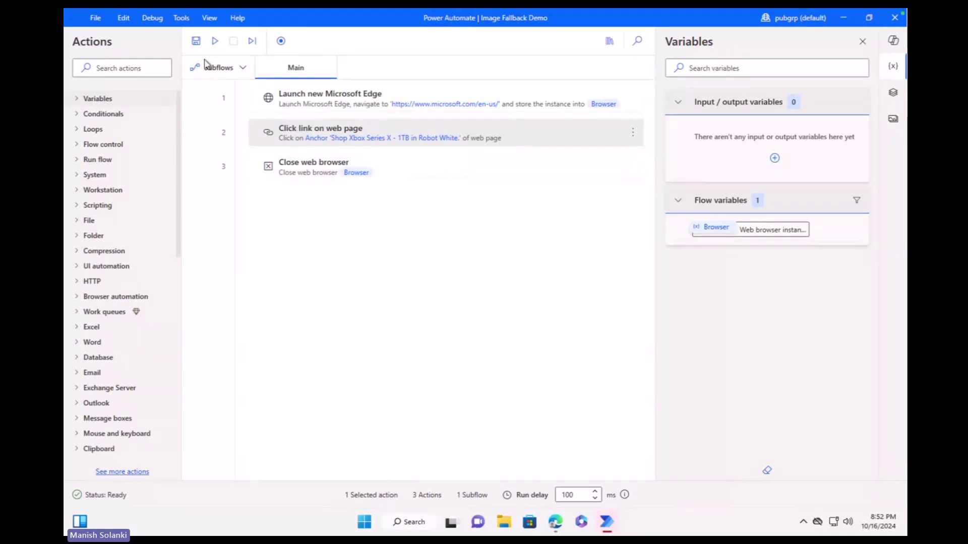
{"action": "left_click", "coordinate": [196, 40]}
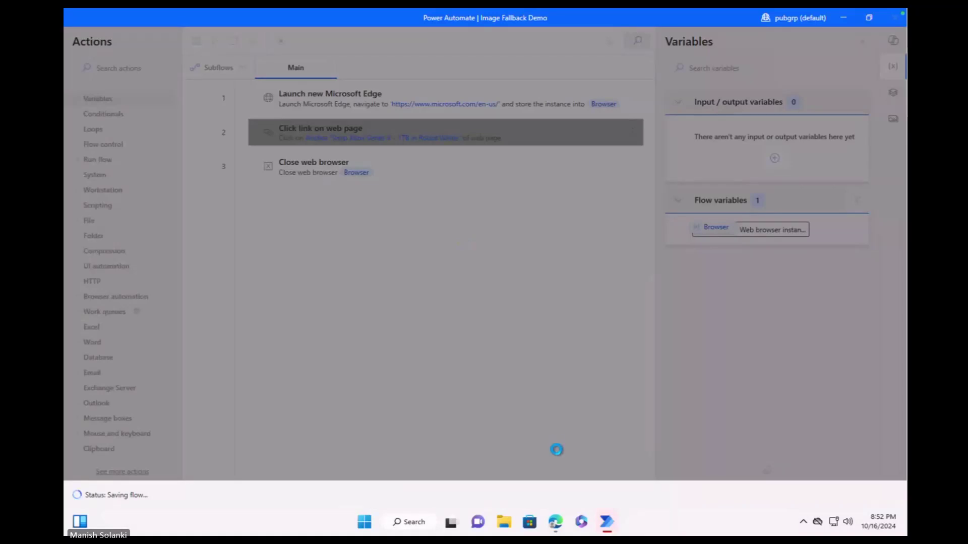
Set the desktop-flow card to run Image Fallback Demo and bring up the Test pane.
{"action": "mouse_move", "coordinate": [563, 526]}
{"action": "mouse_move", "coordinate": [460, 449]}
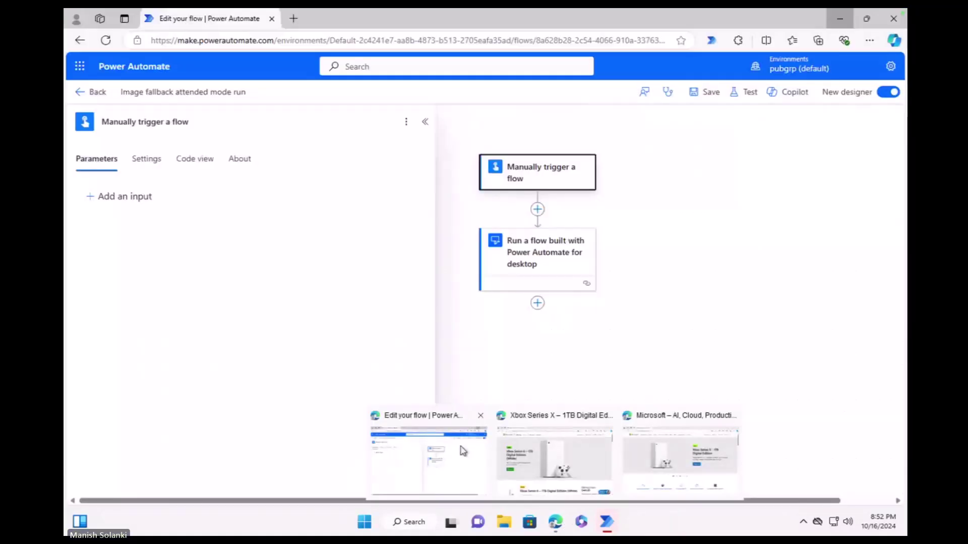
{"action": "left_click", "coordinate": [467, 450]}
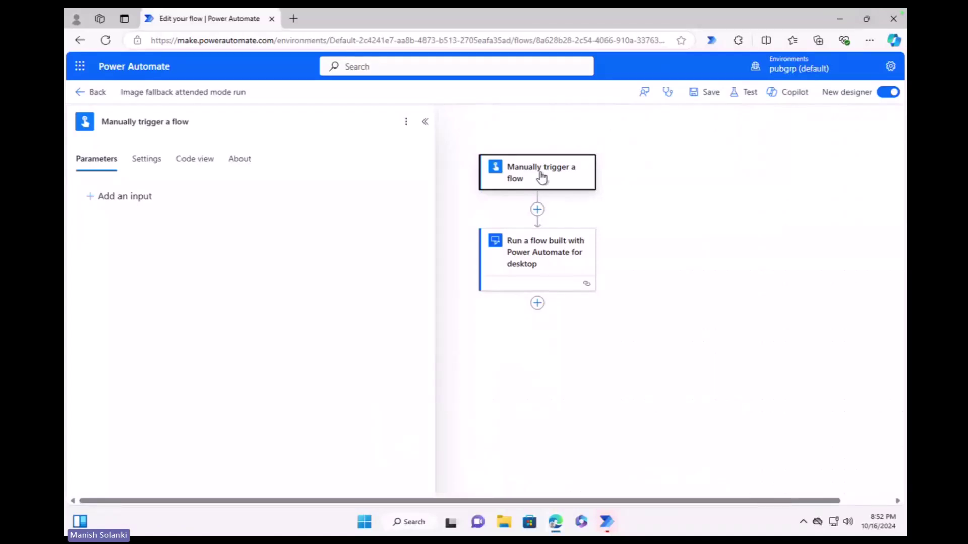
{"action": "left_click", "coordinate": [531, 256]}
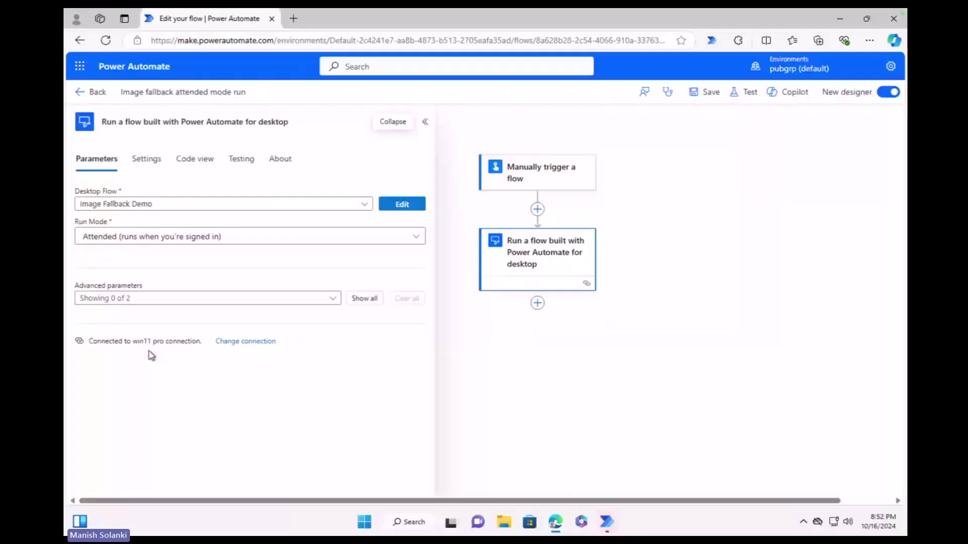
{"action": "left_click", "coordinate": [113, 207]}
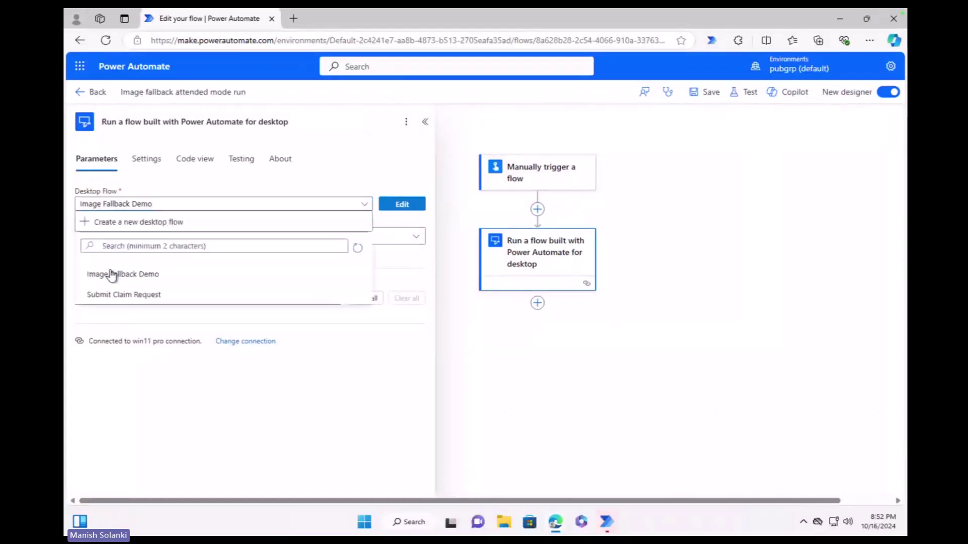
{"action": "left_click", "coordinate": [112, 274]}
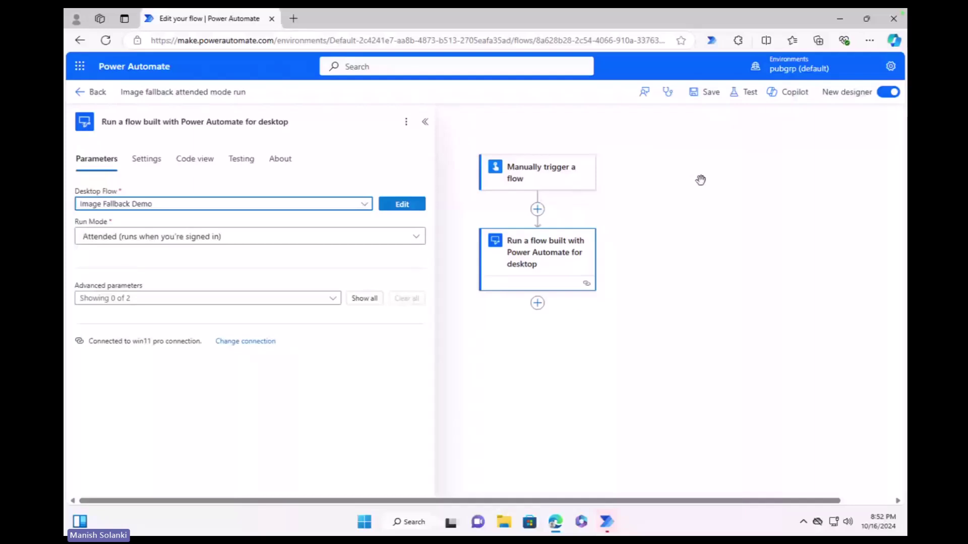
{"action": "left_click", "coordinate": [746, 92]}
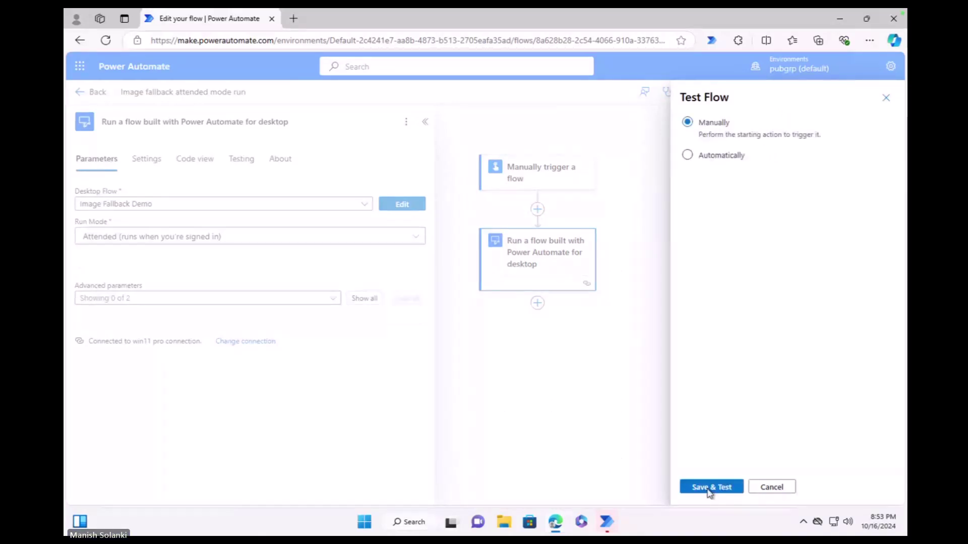
Save and run a manual test; the desktop flow step succeeds in 1m 3s.
{"action": "left_click", "coordinate": [710, 489]}
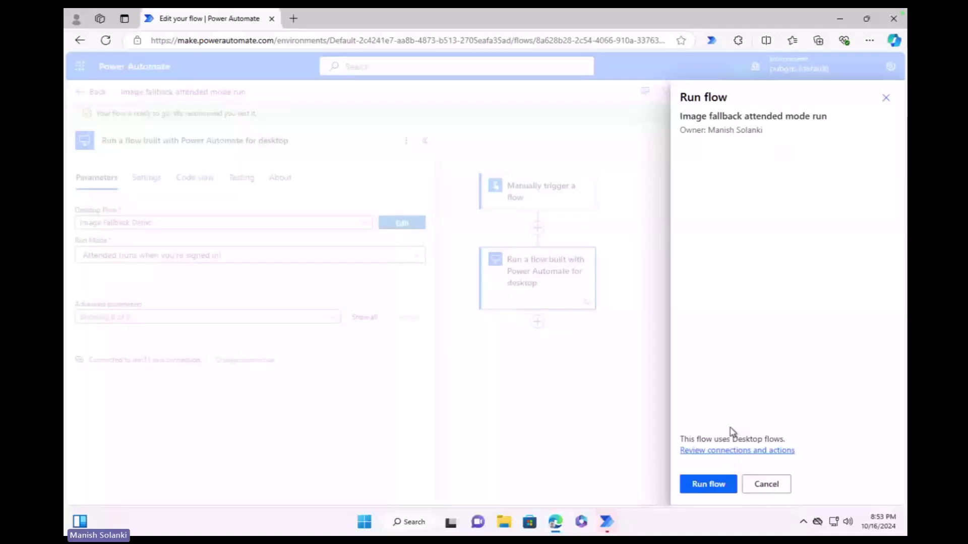
{"action": "left_click", "coordinate": [709, 484]}
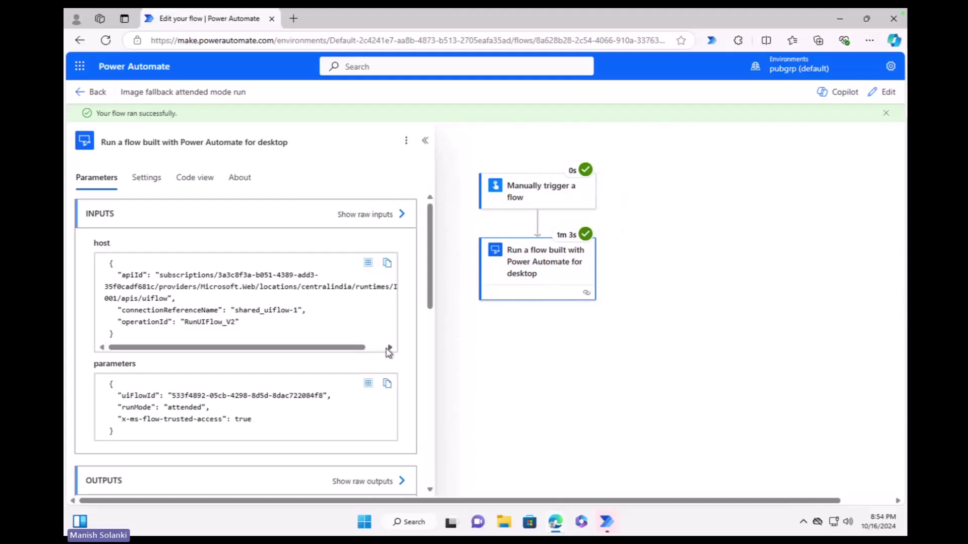
Confirm the flow's latest run shows Test succeeded, then go to the Machines list.
{"action": "left_click", "coordinate": [87, 93]}
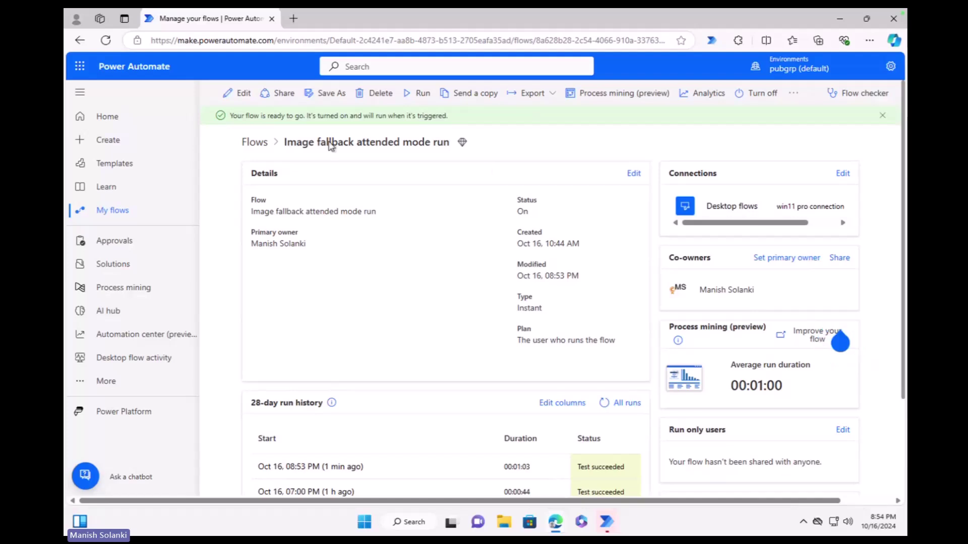
{"action": "left_click", "coordinate": [331, 468]}
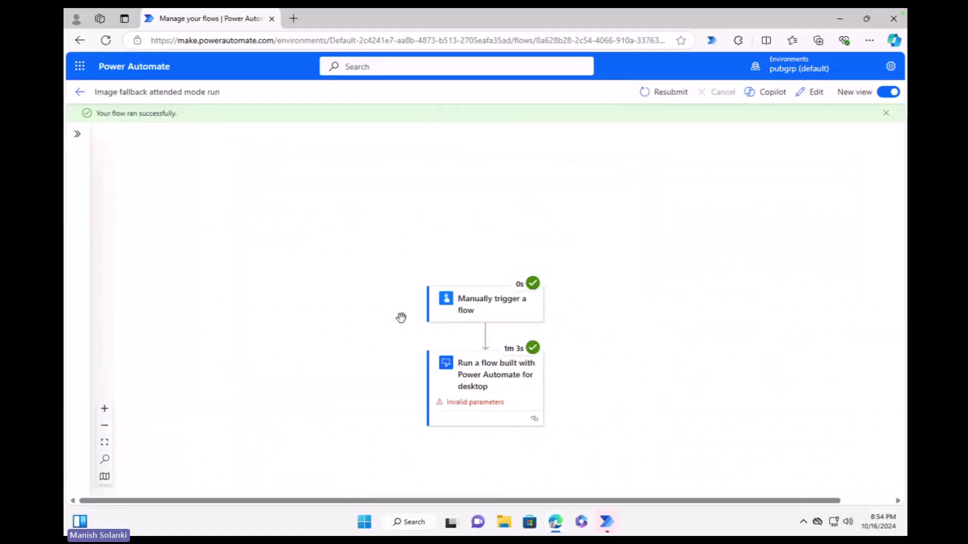
{"action": "left_click", "coordinate": [80, 96]}
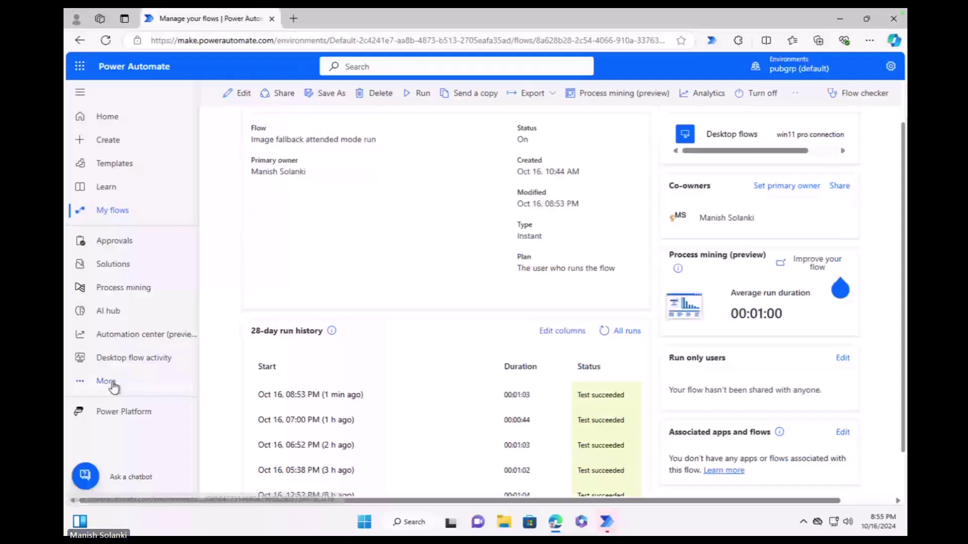
{"action": "left_click", "coordinate": [106, 382]}
{"action": "left_click", "coordinate": [252, 445]}
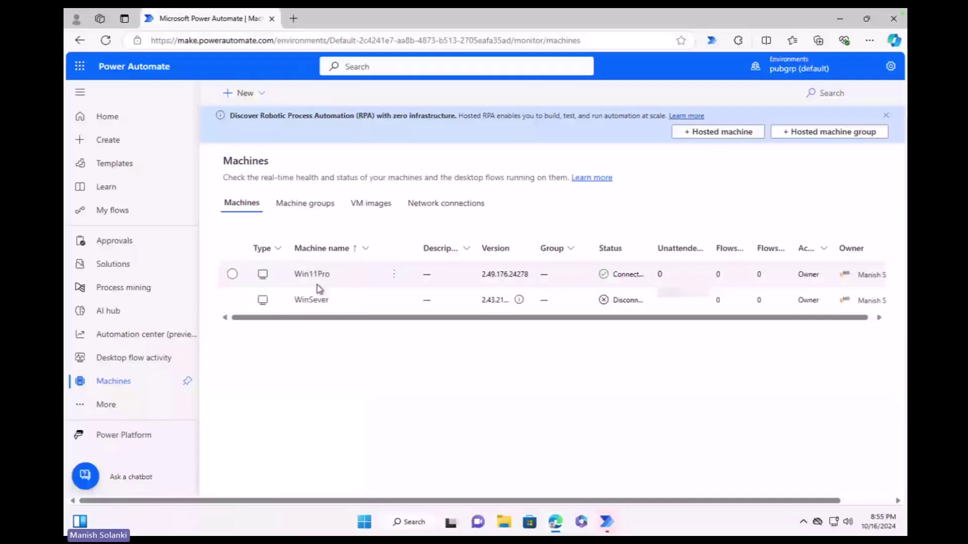
Open Win11Pro's latest Image Fallback Demo run and inspect its succeeded Close browser and Click link actions.
{"action": "left_click", "coordinate": [313, 275]}
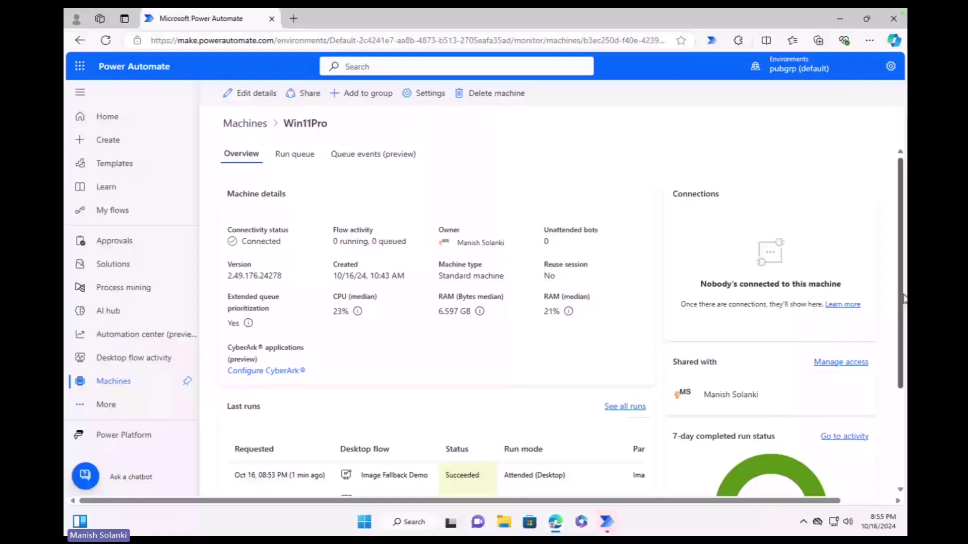
{"action": "scroll", "coordinate": [271, 459], "scroll_direction": "down", "scroll_amount": 1}
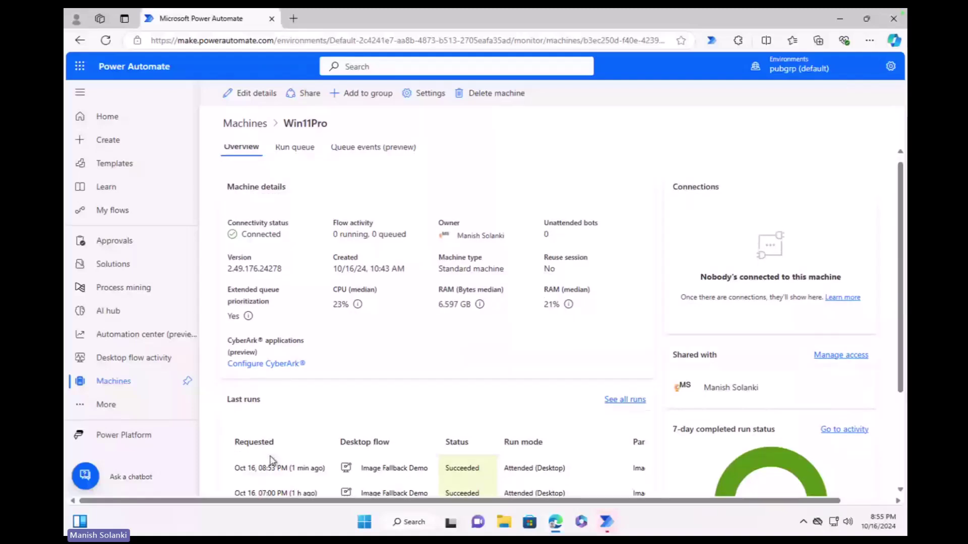
{"action": "left_click", "coordinate": [305, 477]}
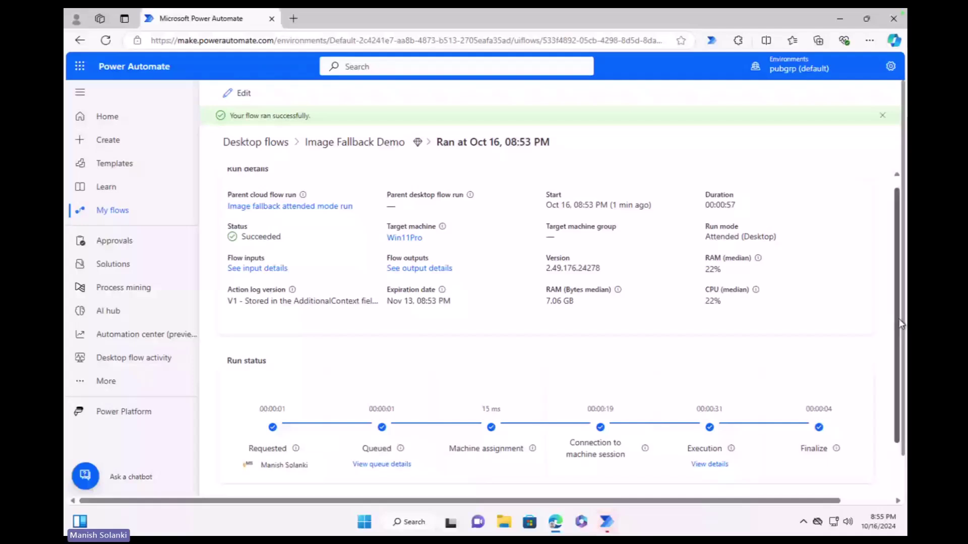
{"action": "left_click", "coordinate": [449, 235]}
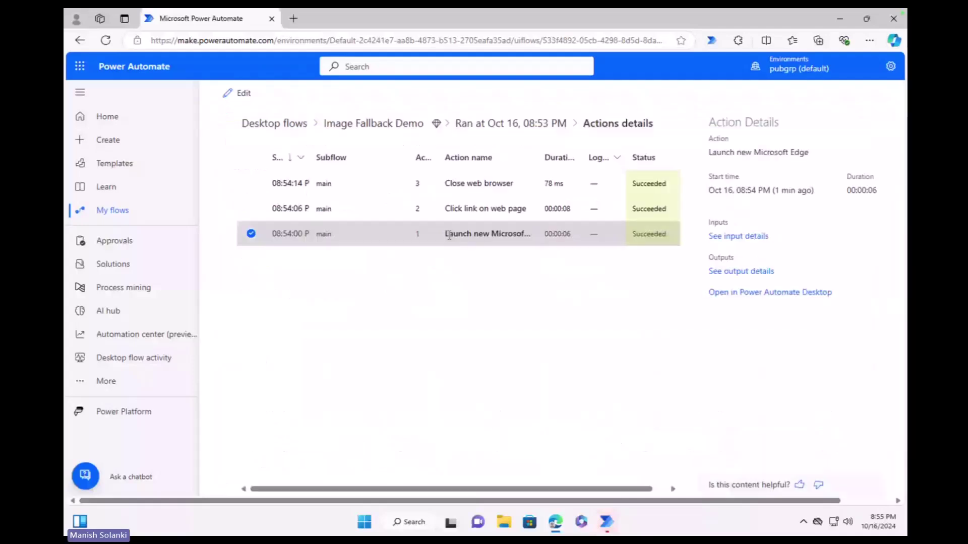
{"action": "left_click", "coordinate": [459, 186]}
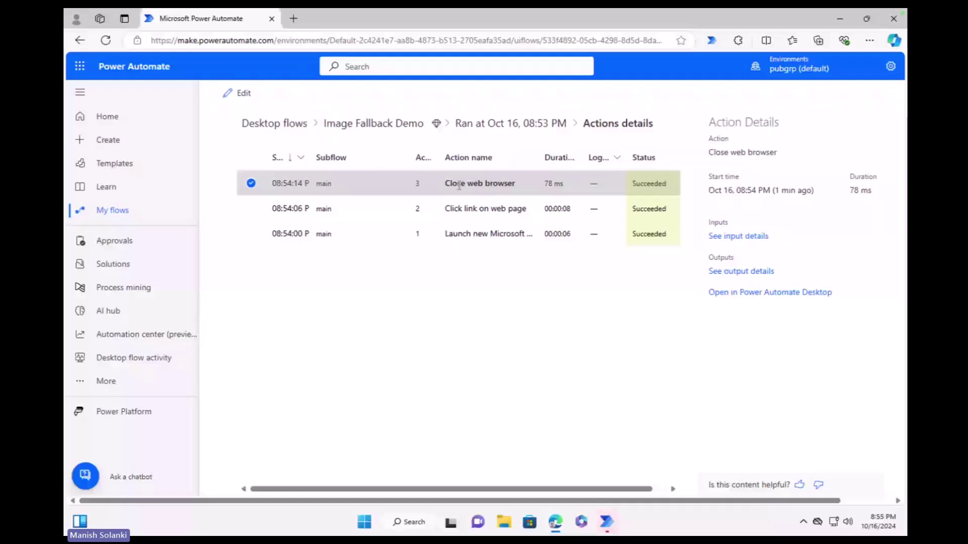
{"action": "left_click", "coordinate": [451, 208]}
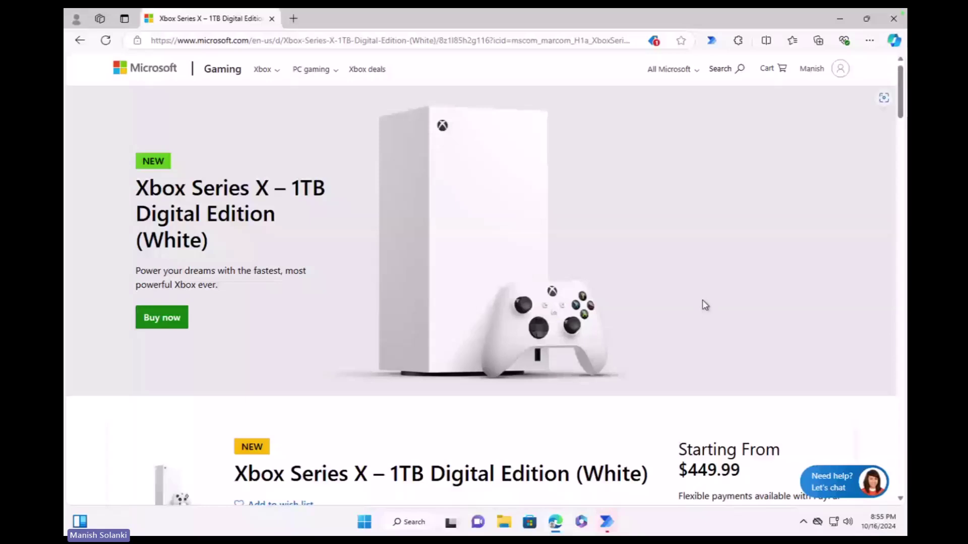
{"action": "scroll", "coordinate": [903, 148], "scroll_direction": "down", "scroll_amount": 3}
{"action": "scroll", "coordinate": [903, 148], "scroll_direction": "up", "scroll_amount": 3}
{"action": "scroll", "coordinate": [748, 249], "scroll_direction": "down", "scroll_amount": 1}
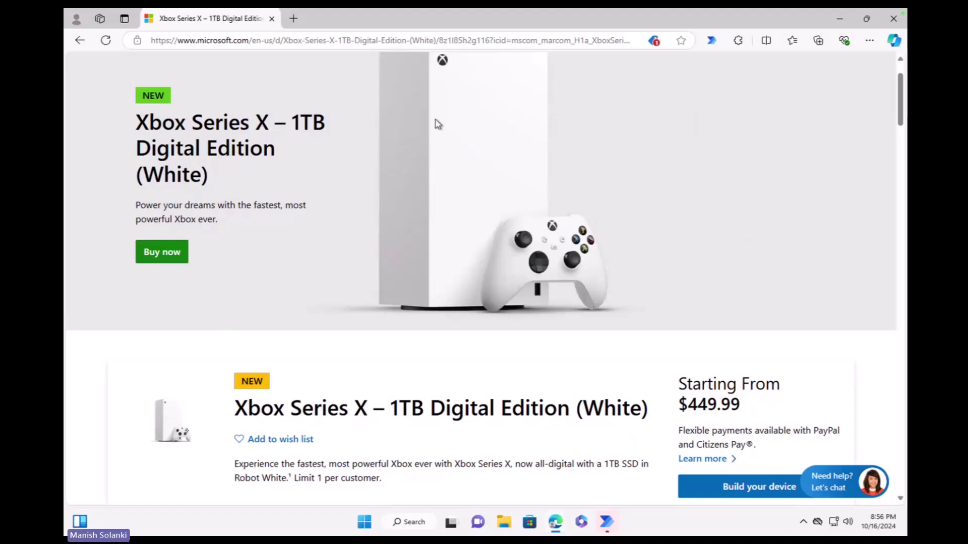
{"action": "mouse_move", "coordinate": [431, 8]}
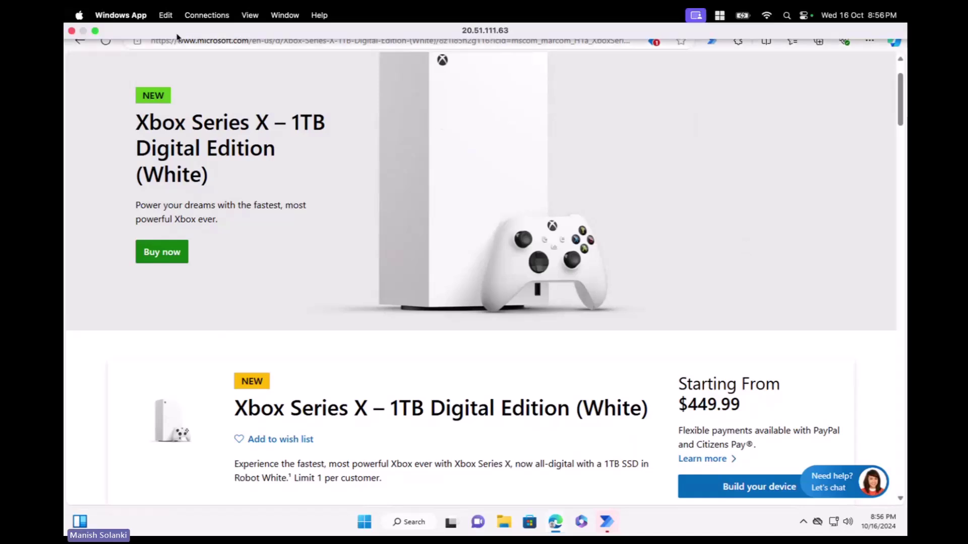
Exit full screen and minimize the Windows App remote session to reveal slide 9, 'Live Demo'.
{"action": "left_click", "coordinate": [95, 32]}
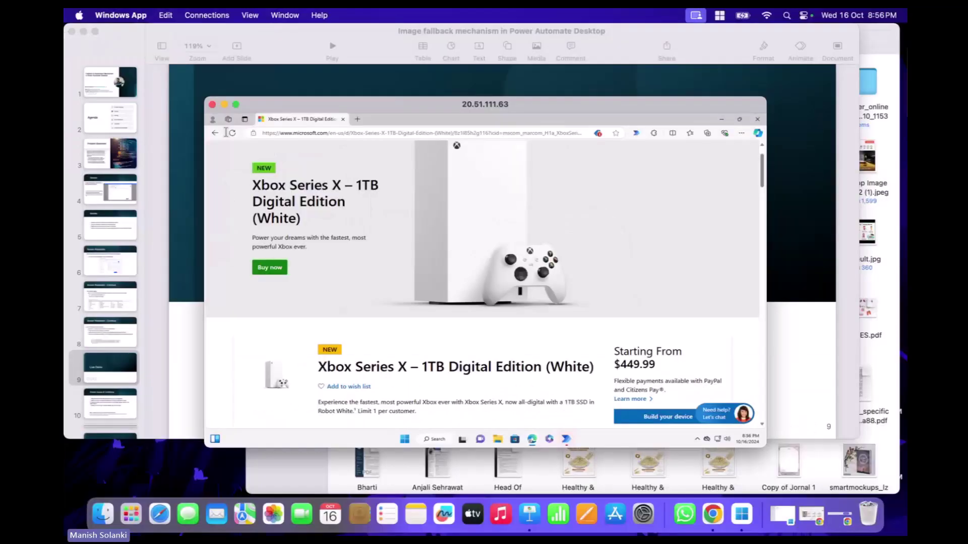
{"action": "left_click", "coordinate": [223, 105]}
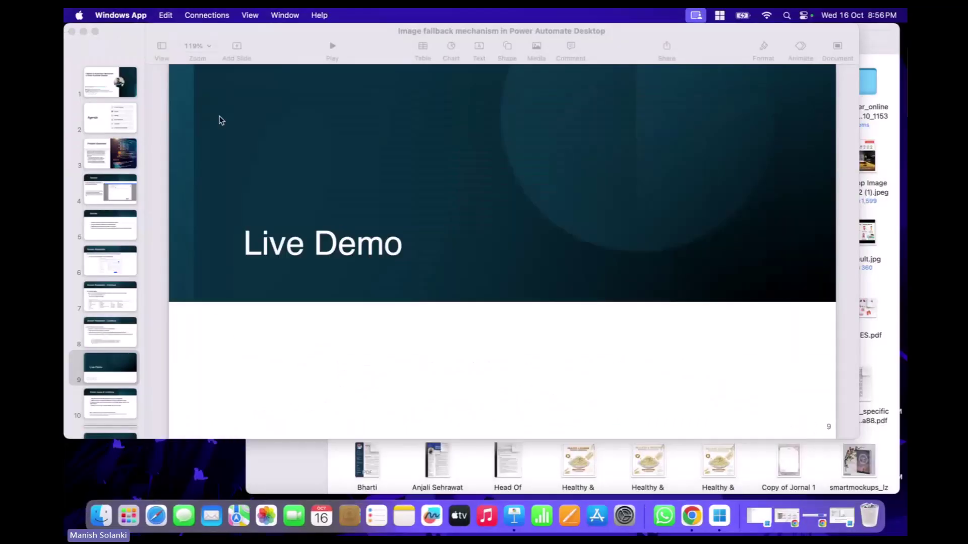